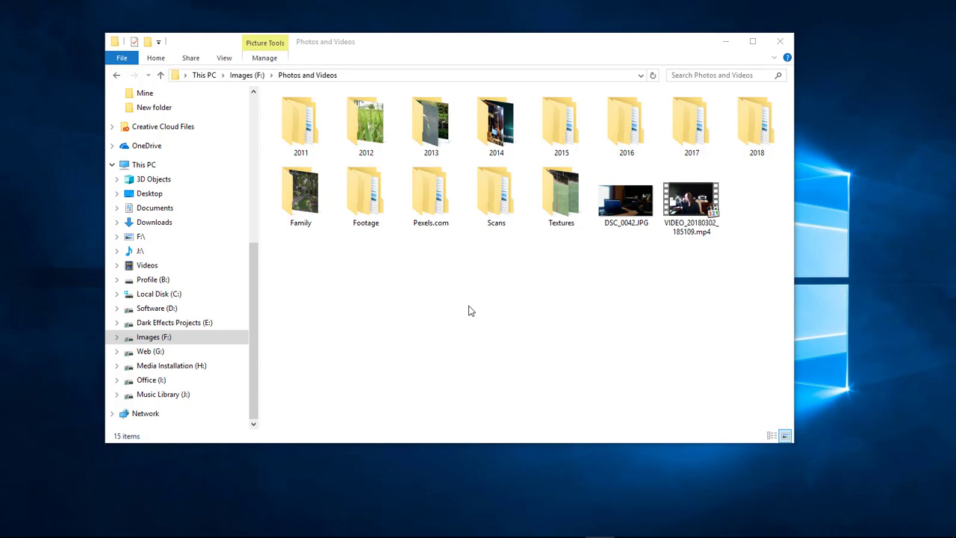
Open the 'new' folder on Images (F:) and browse its 185 photo thumbnails
{"action": "left_click", "coordinate": [248, 74]}
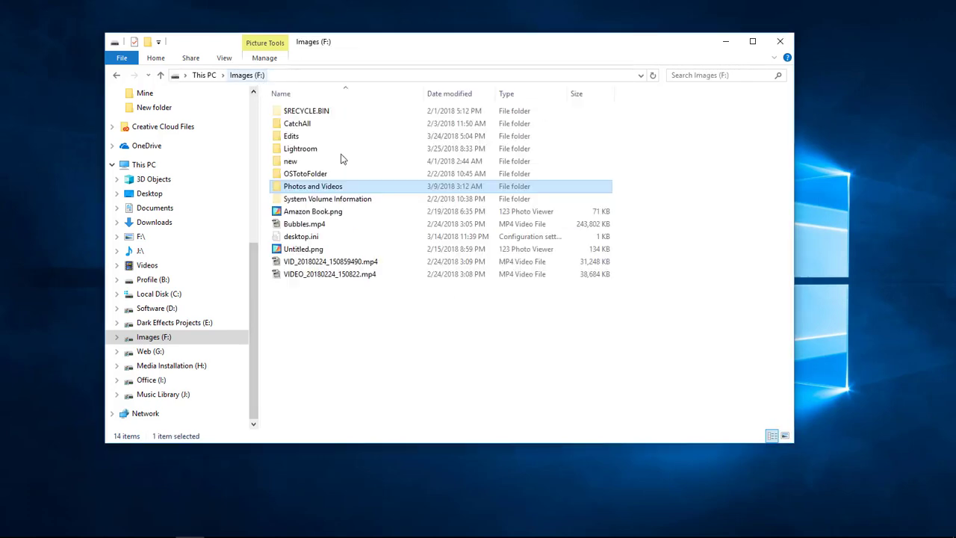
{"action": "double_click", "coordinate": [292, 161]}
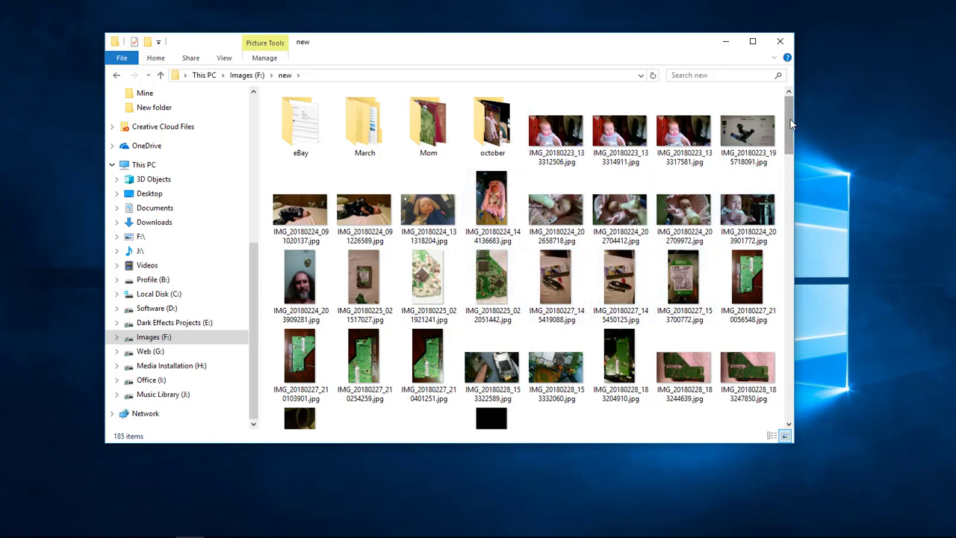
{"action": "left_click_drag", "start_coordinate": [792, 123], "coordinate": [787, 173]}
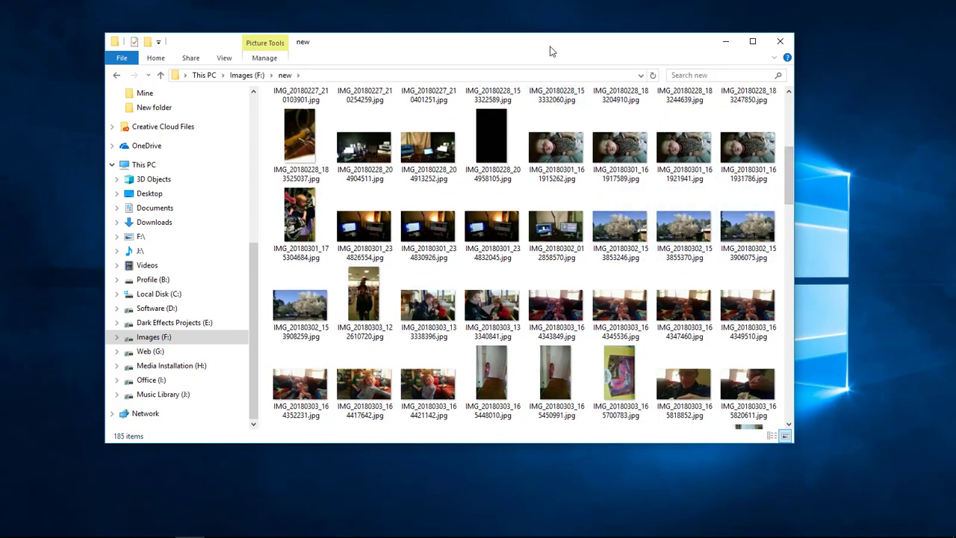
{"action": "left_click_drag", "start_coordinate": [551, 52], "coordinate": [587, 55]}
Open Images (F:) in a second window and snap the two windows side by side
{"action": "right_click", "coordinate": [194, 342]}
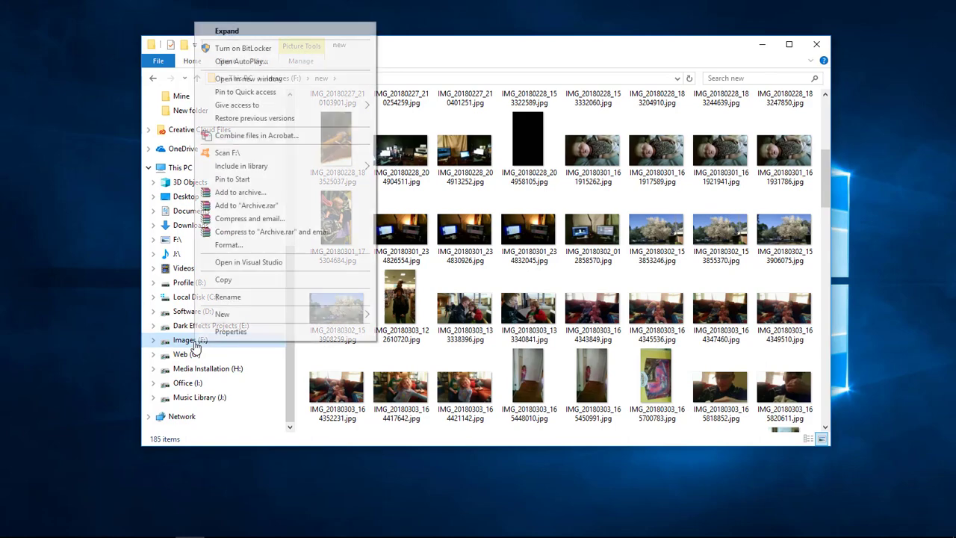
{"action": "left_click", "coordinate": [239, 46]}
{"action": "key", "text": "super+Left"}
{"action": "left_click", "coordinate": [594, 170]}
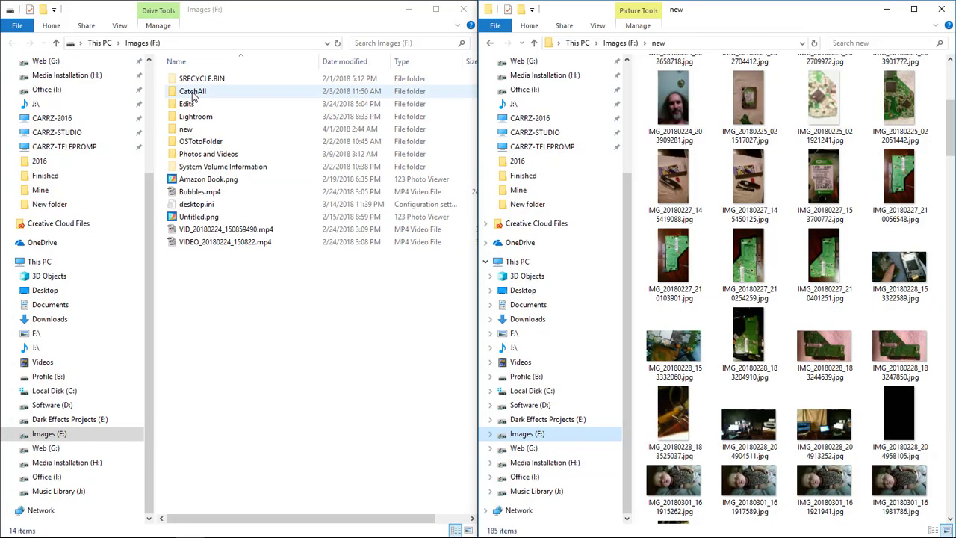
Create a folder named March in Photos and Videos\2018
{"action": "double_click", "coordinate": [224, 153]}
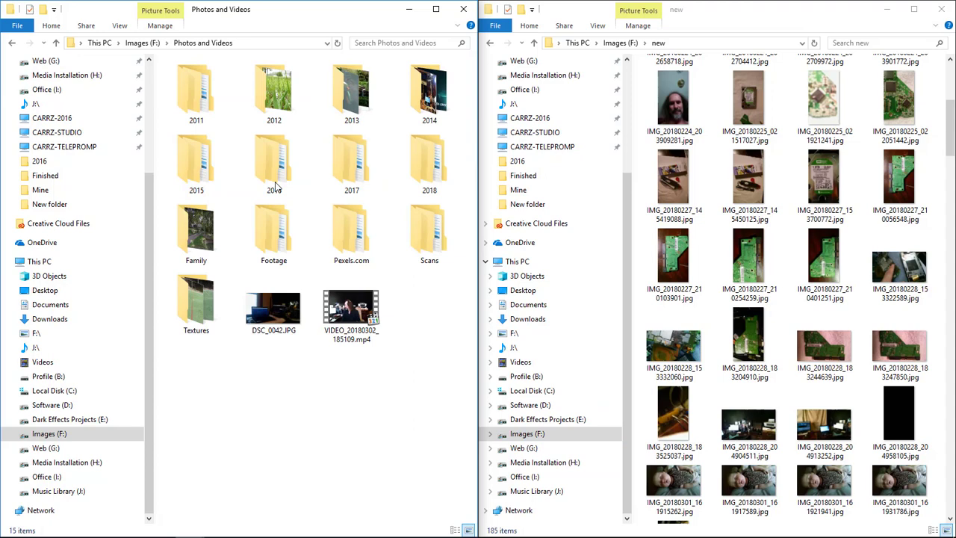
{"action": "double_click", "coordinate": [430, 165]}
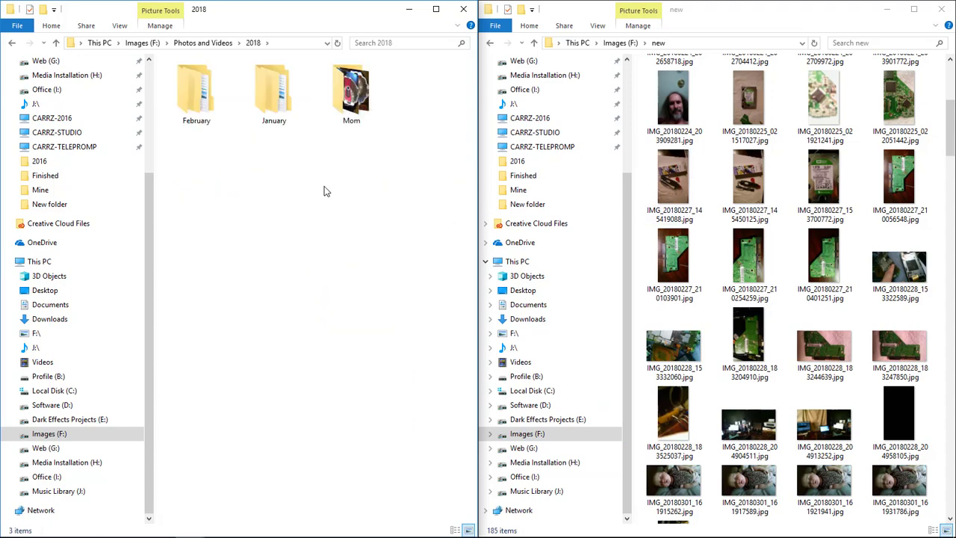
{"action": "left_click", "coordinate": [43, 9]}
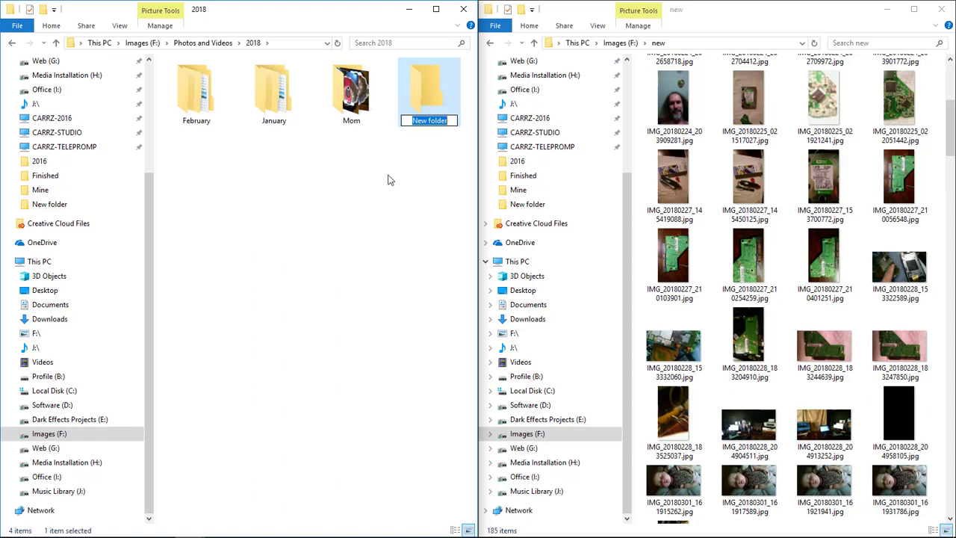
{"action": "type", "text": "March"}
{"action": "key", "text": "Return"}
{"action": "key", "text": "Return"}
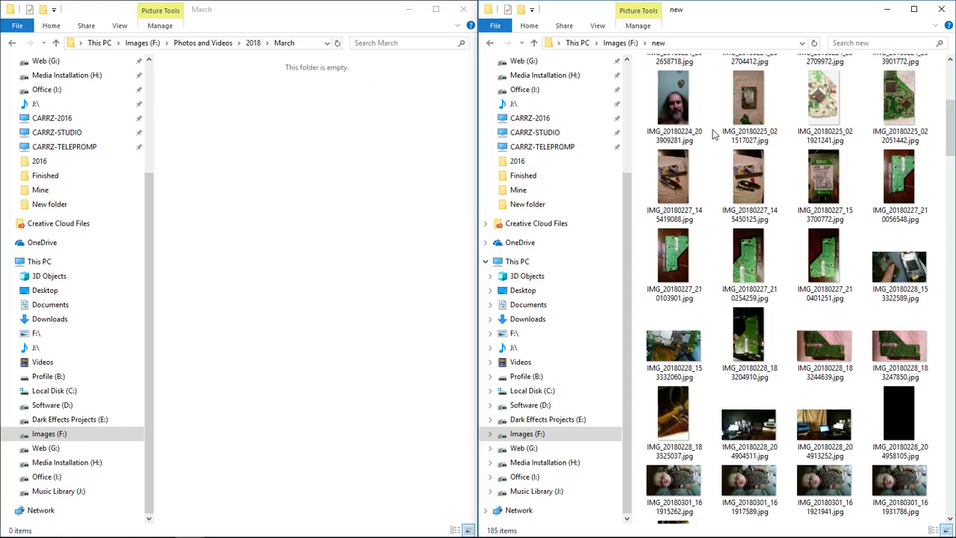
Show the new folder's files in Details view and return the left window to 2018
{"action": "right_click", "coordinate": [713, 134]}
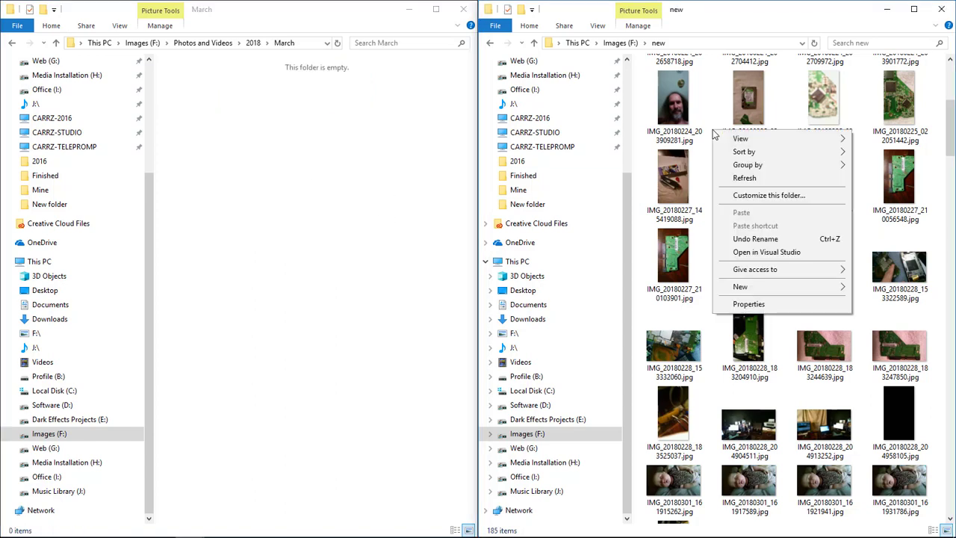
{"action": "left_click", "coordinate": [931, 110]}
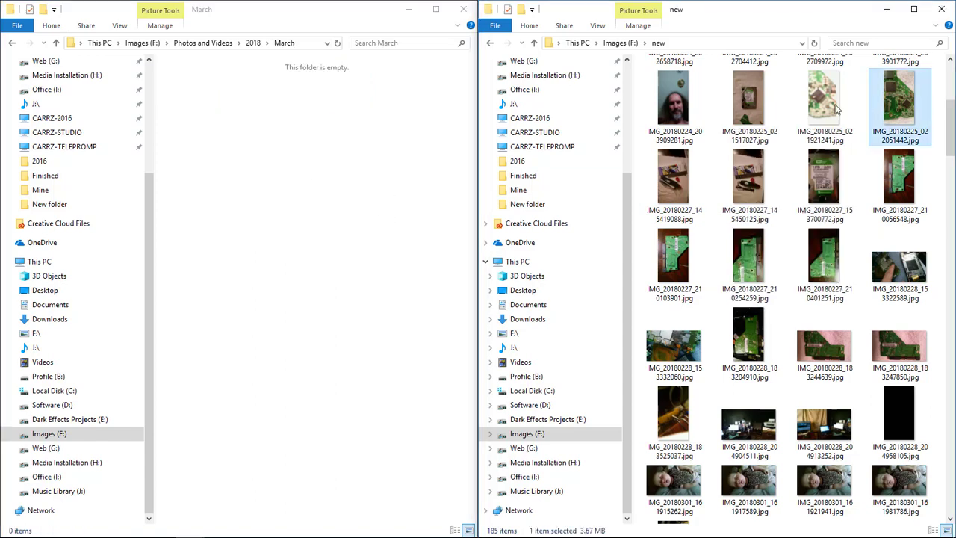
{"action": "right_click", "coordinate": [713, 128]}
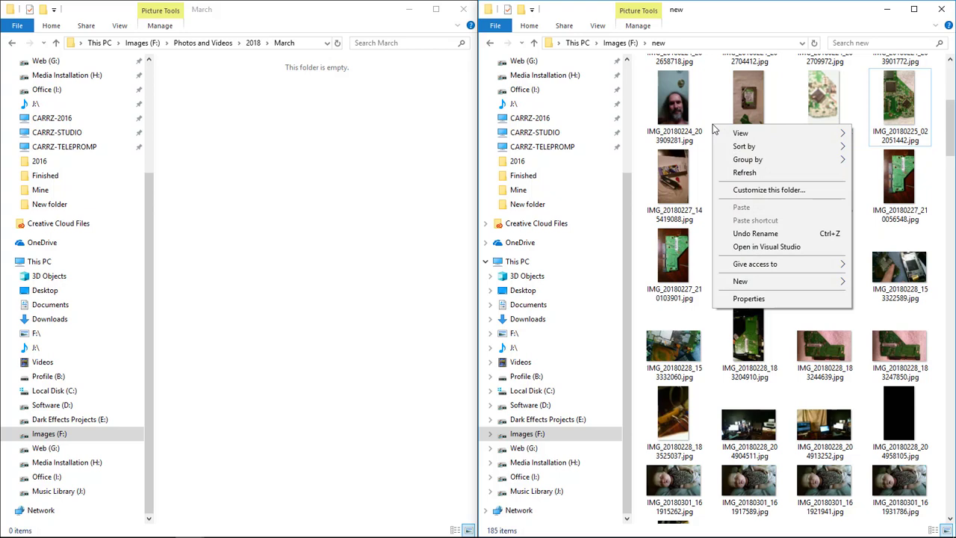
{"action": "mouse_move", "coordinate": [742, 136]}
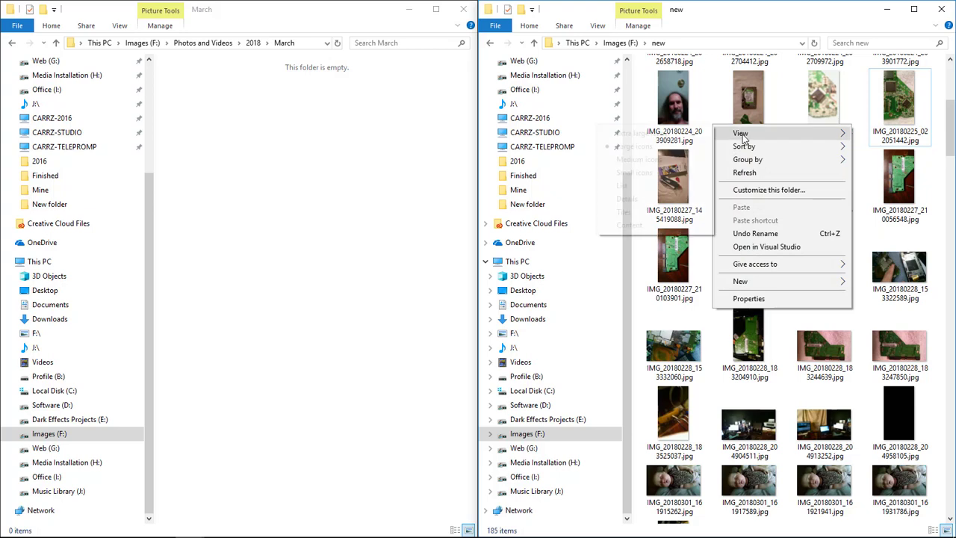
{"action": "left_click", "coordinate": [632, 200]}
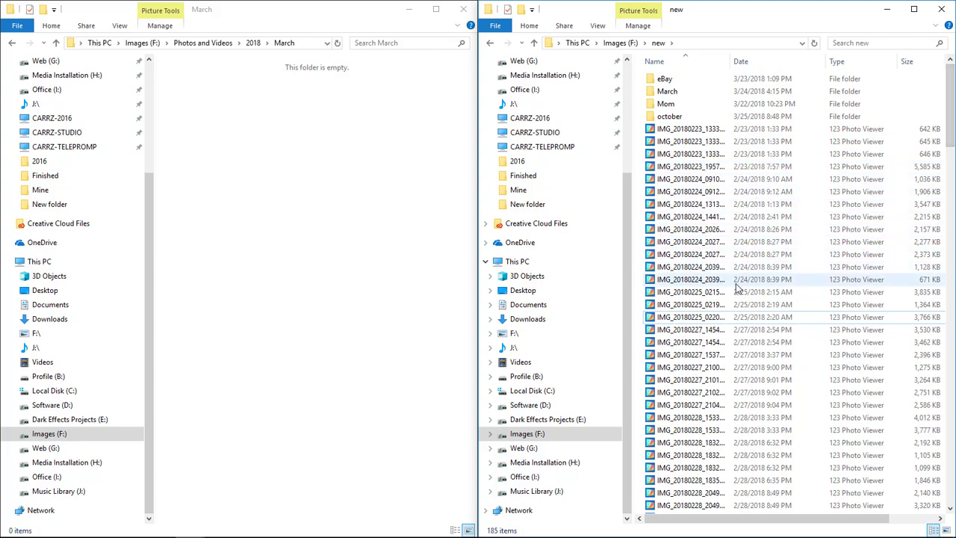
{"action": "left_click_drag", "start_coordinate": [946, 107], "coordinate": [947, 80]}
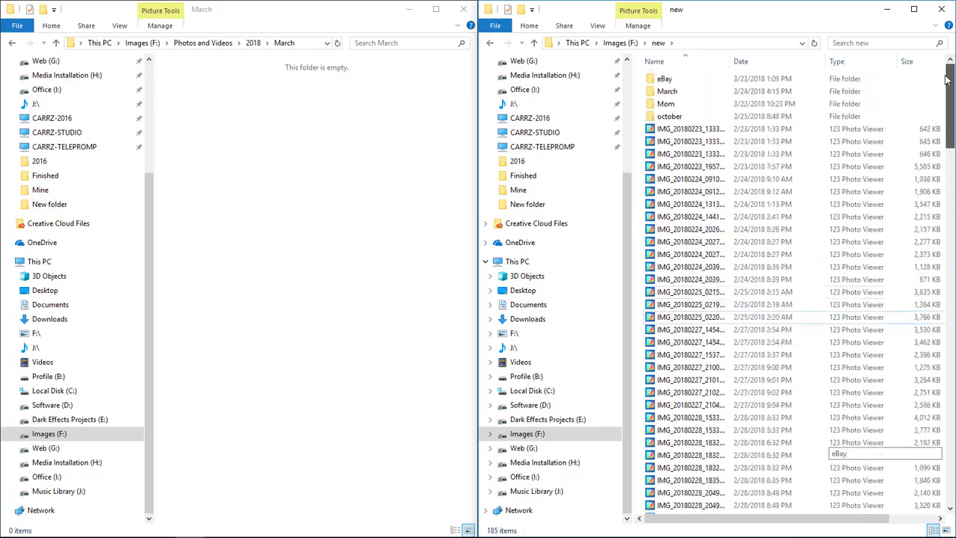
{"action": "left_click", "coordinate": [253, 43]}
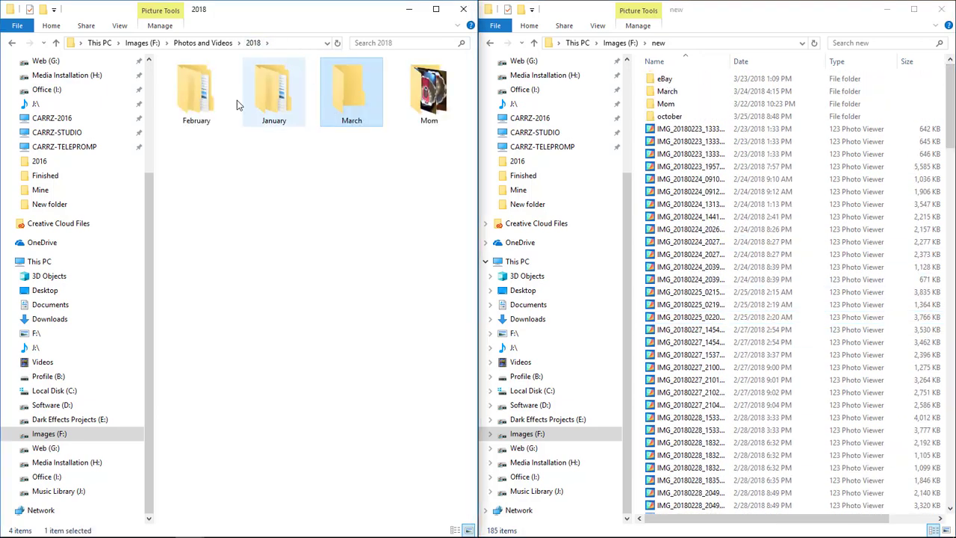
Move the nine IMG_20180224 photos from new into 2018\February\24
{"action": "double_click", "coordinate": [198, 91]}
{"action": "scroll", "coordinate": [361, 254], "scroll_direction": "down", "scroll_amount": 10}
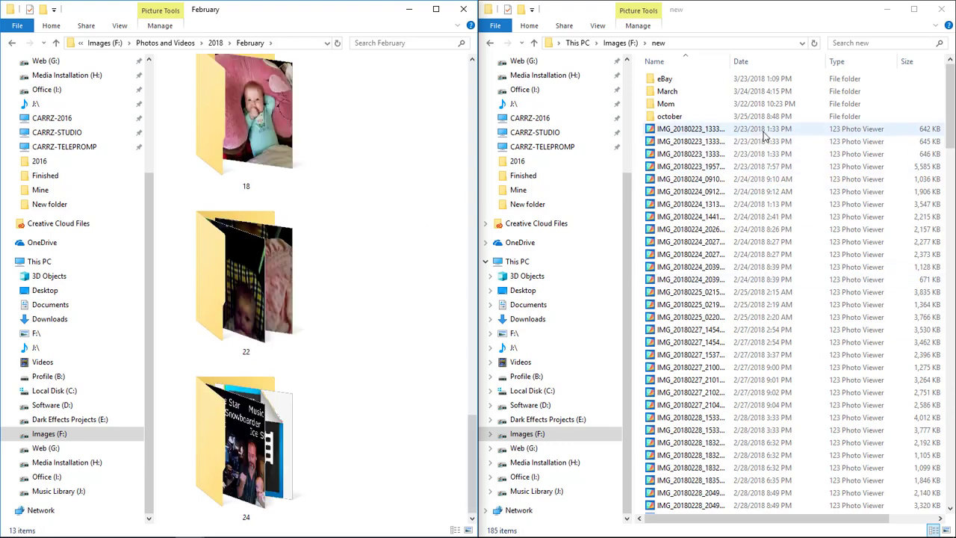
{"action": "left_click", "coordinate": [759, 133]}
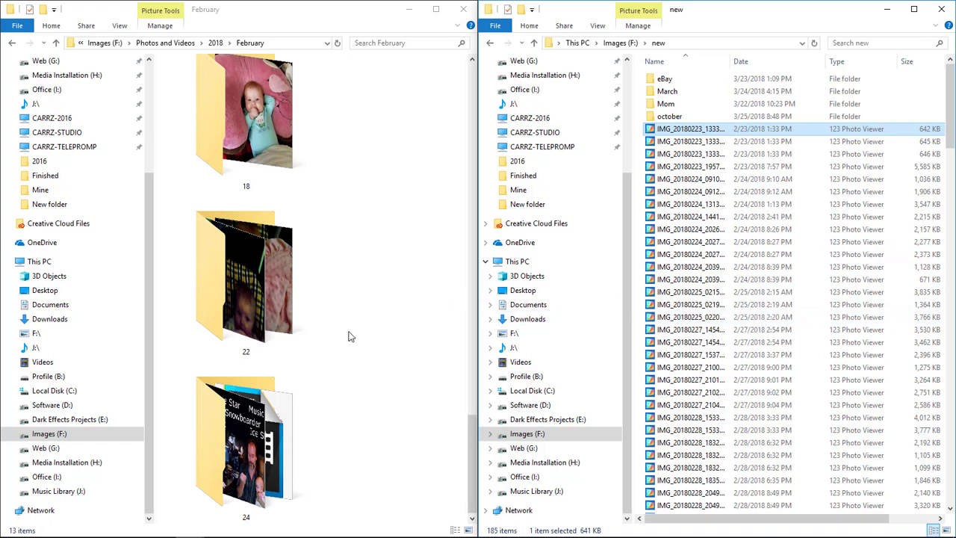
{"action": "double_click", "coordinate": [247, 440]}
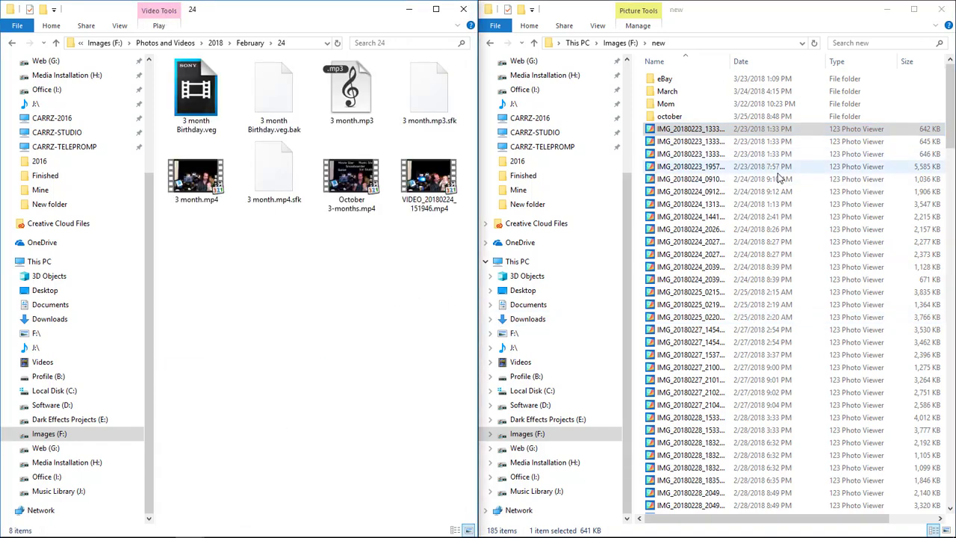
{"action": "left_click", "coordinate": [757, 181]}
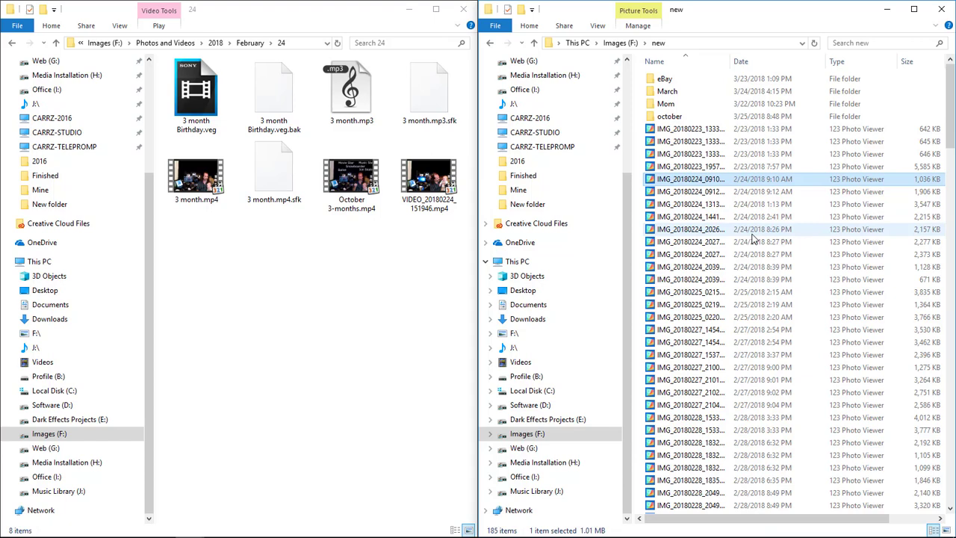
{"action": "left_click", "coordinate": [749, 281], "text": "shift"}
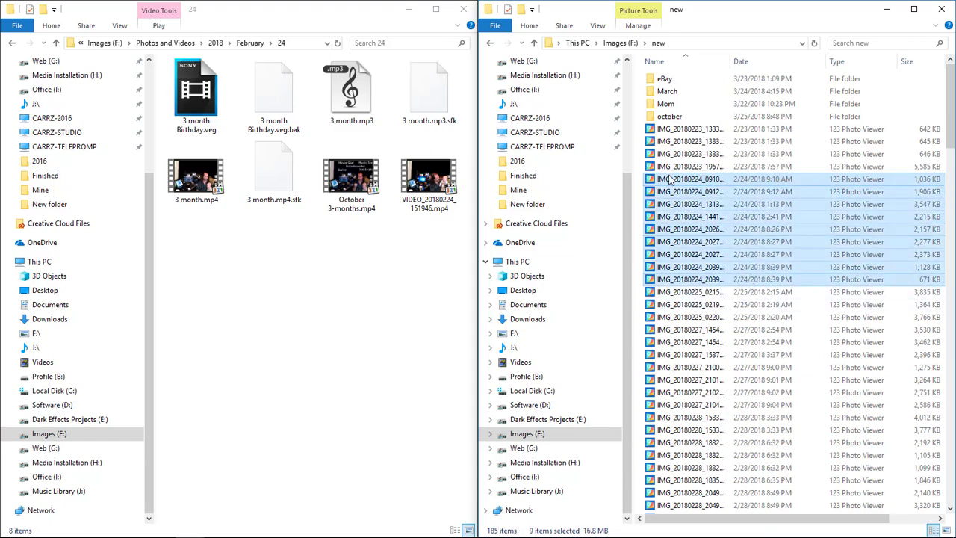
{"action": "left_click_drag", "start_coordinate": [671, 179], "coordinate": [353, 320]}
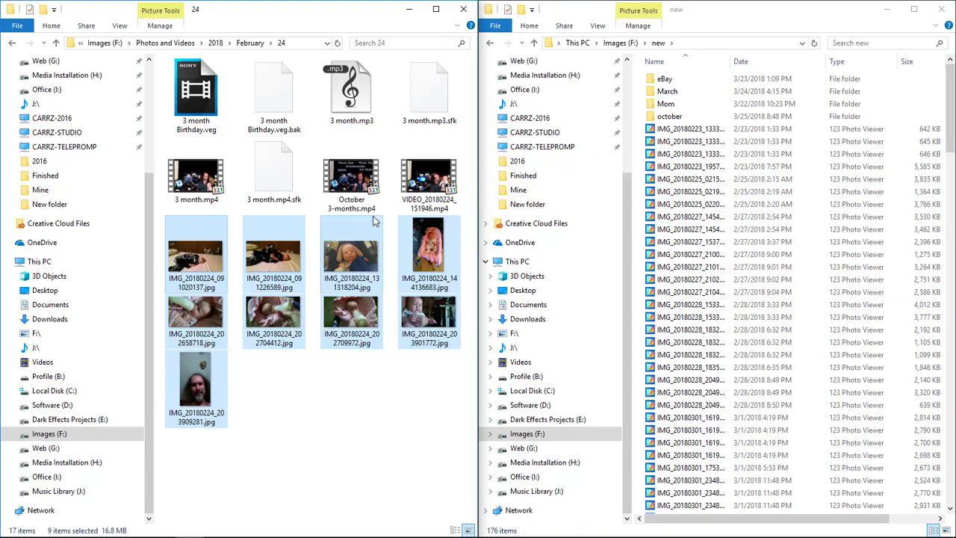
{"action": "left_click", "coordinate": [250, 42]}
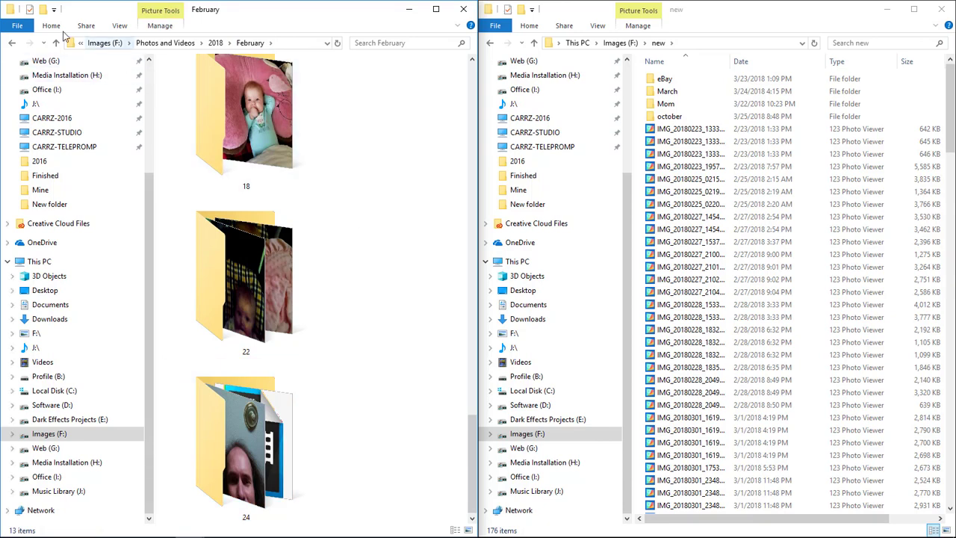
Create day folder 23 in February and move the four IMG_20180223 photos into it
{"action": "left_click", "coordinate": [45, 10]}
{"action": "type", "text": "23"}
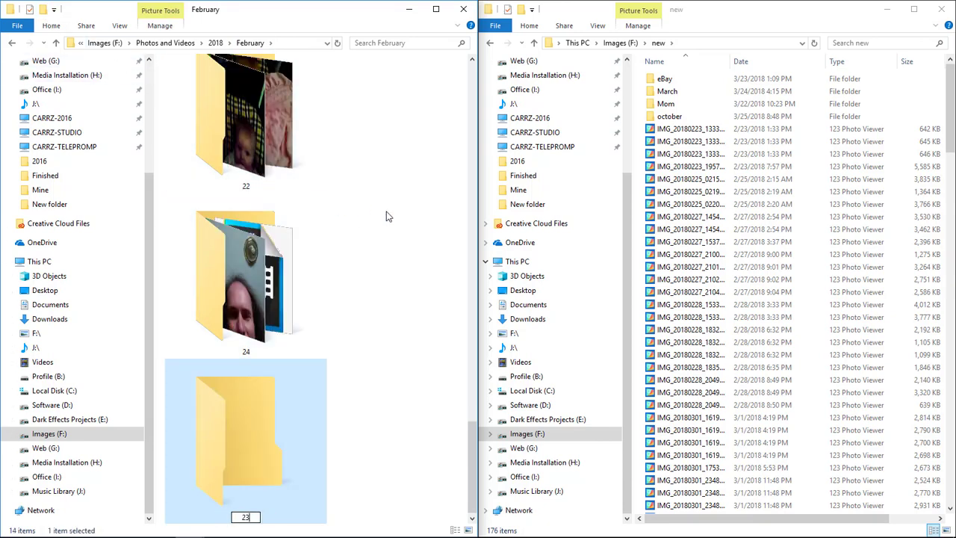
{"action": "key", "text": "Return"}
{"action": "left_click_drag", "start_coordinate": [752, 132], "coordinate": [753, 172]}
{"action": "left_click_drag", "start_coordinate": [682, 134], "coordinate": [270, 301]}
{"action": "left_click", "coordinate": [394, 276]}
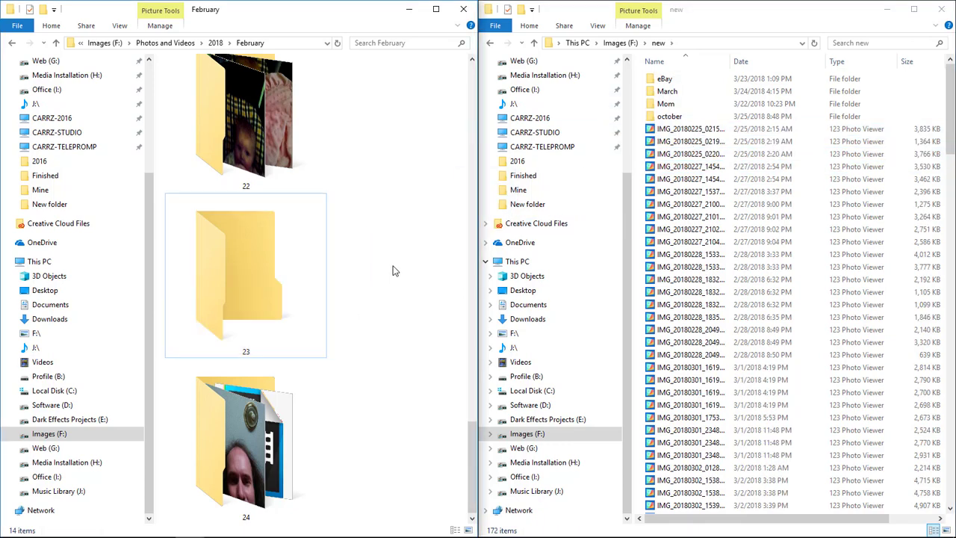
Create day folder 25 and move the three February 25 photos into it
{"action": "key", "text": "ctrl+shift+n"}
{"action": "type", "text": "25"}
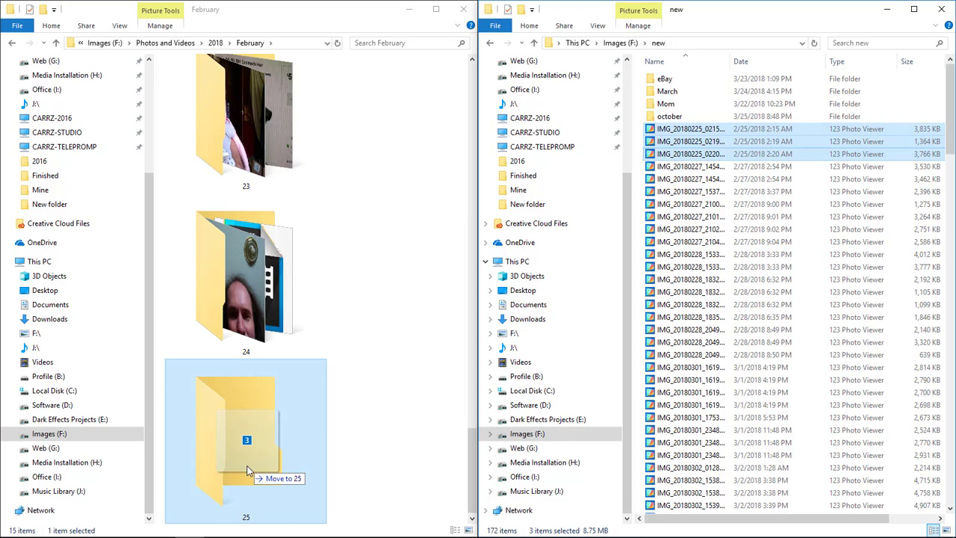
{"action": "left_click", "coordinate": [772, 135]}
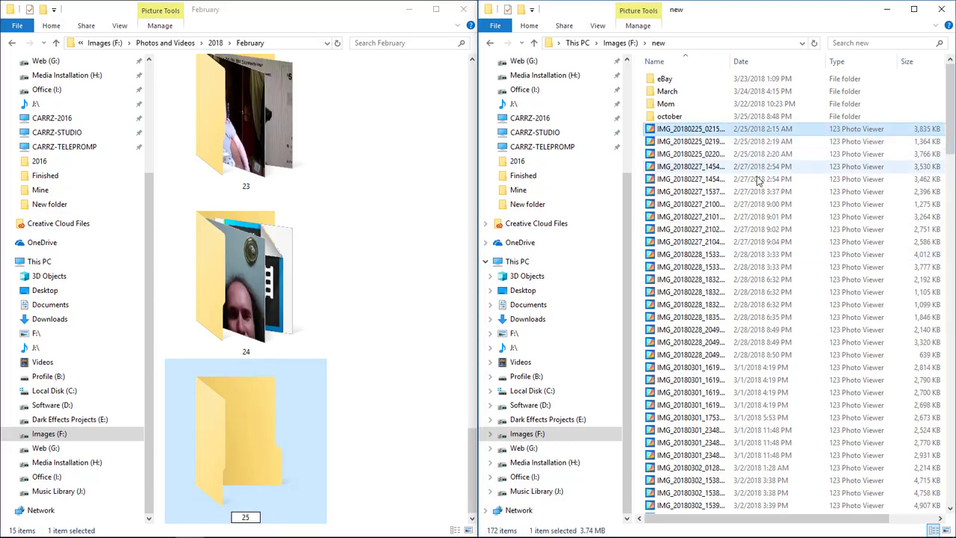
{"action": "left_click", "coordinate": [747, 154], "text": "shift"}
{"action": "left_click_drag", "start_coordinate": [684, 156], "coordinate": [257, 458]}
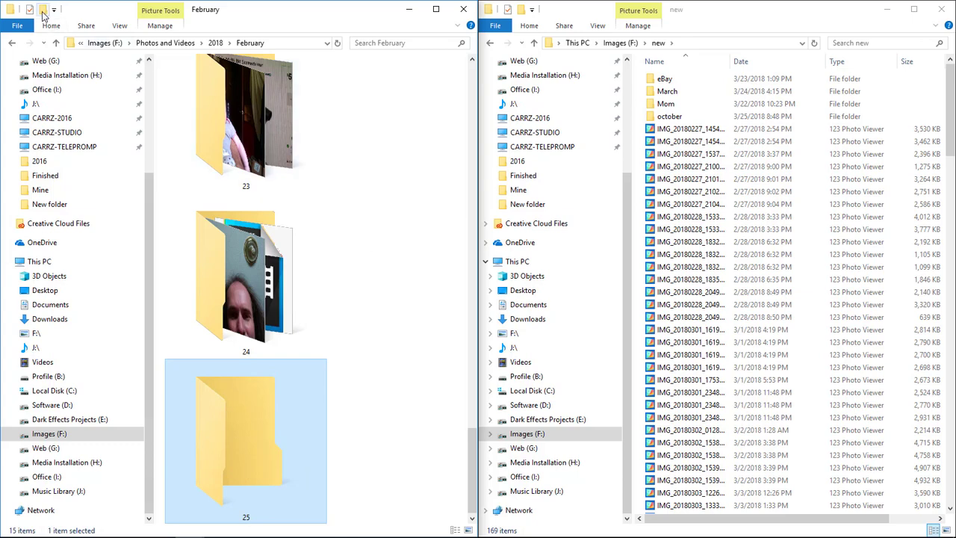
Create day folder 27 and move the seven February 27 photos into it
{"action": "left_click", "coordinate": [43, 10]}
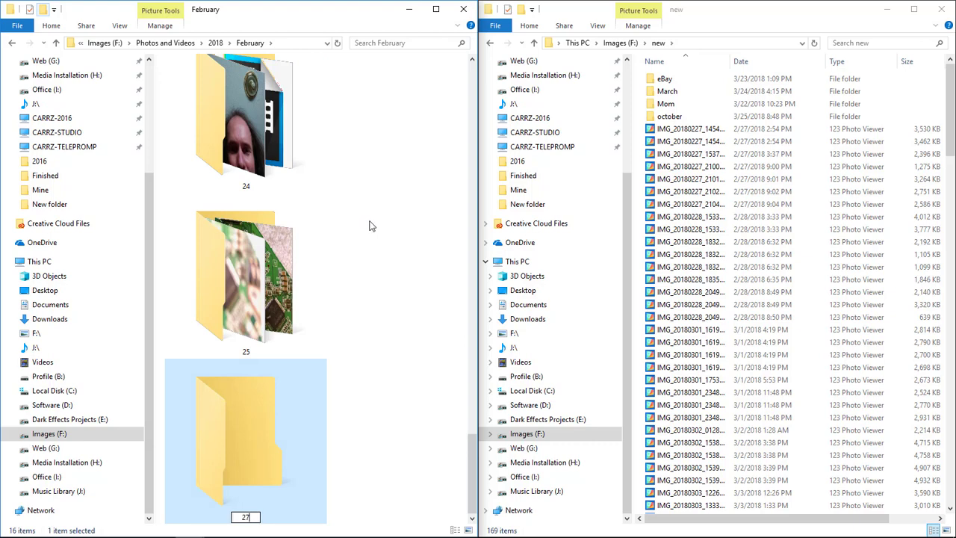
{"action": "left_click", "coordinate": [757, 134]}
{"action": "left_click", "coordinate": [759, 130]}
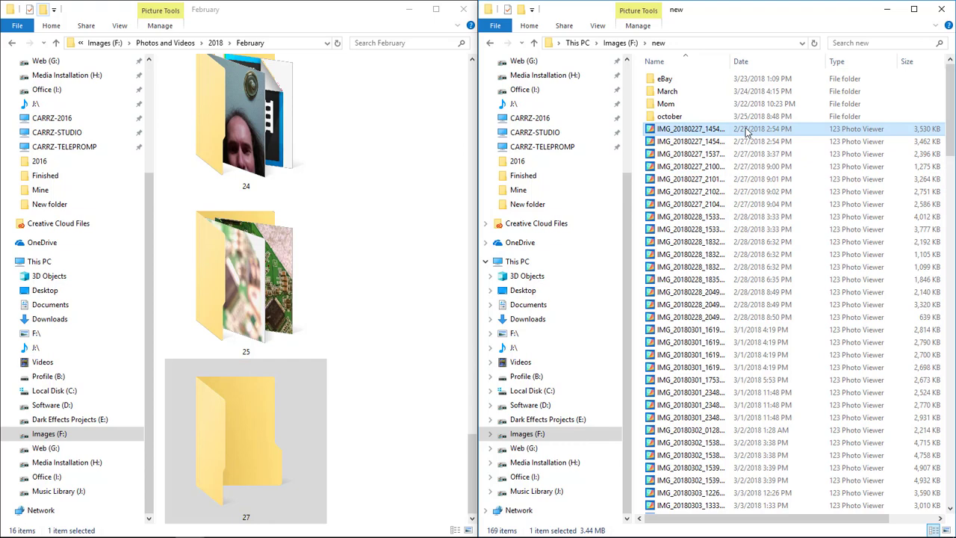
{"action": "left_click", "coordinate": [753, 206], "text": "shift"}
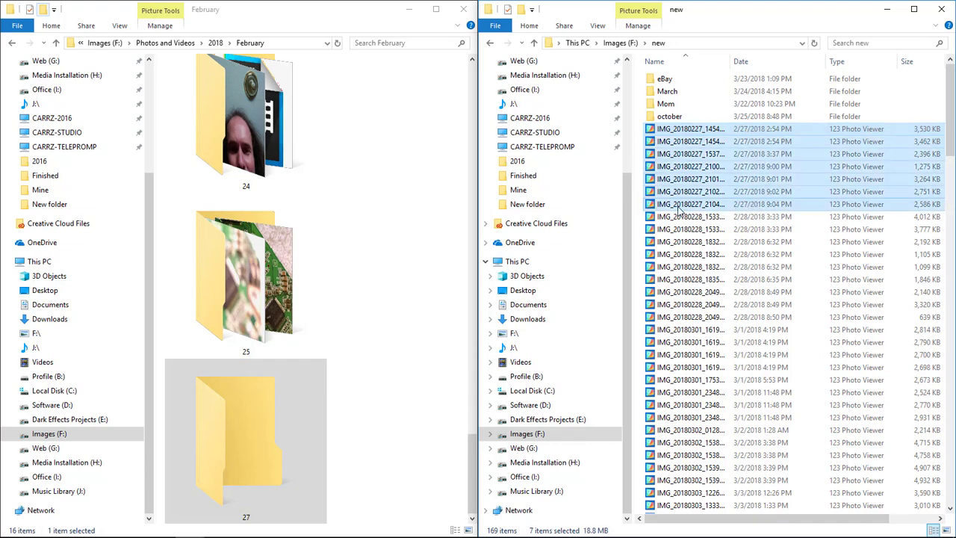
{"action": "left_click_drag", "start_coordinate": [679, 210], "coordinate": [321, 390]}
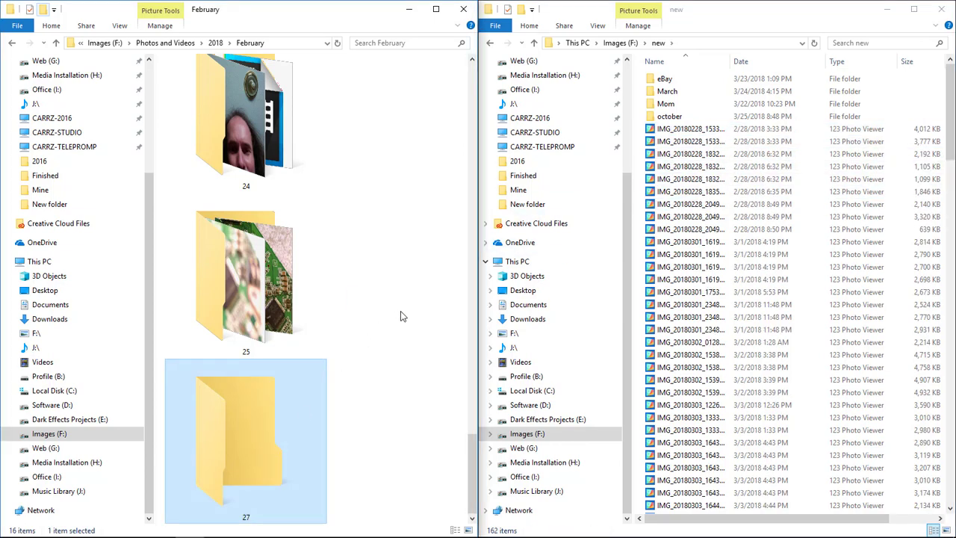
{"action": "left_click", "coordinate": [378, 297]}
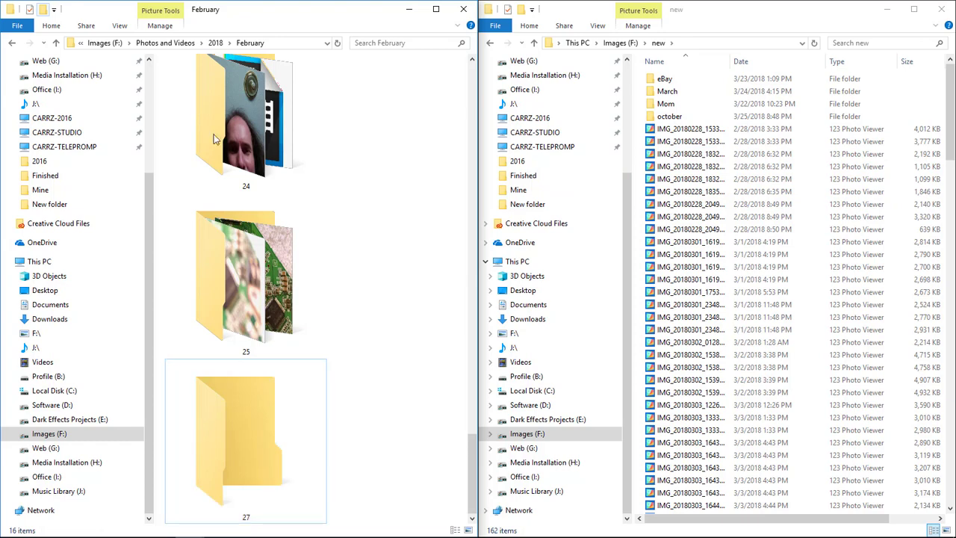
Create day folder 28 and move the nine February 28 photos into it
{"action": "left_click", "coordinate": [44, 13]}
{"action": "type", "text": "28"}
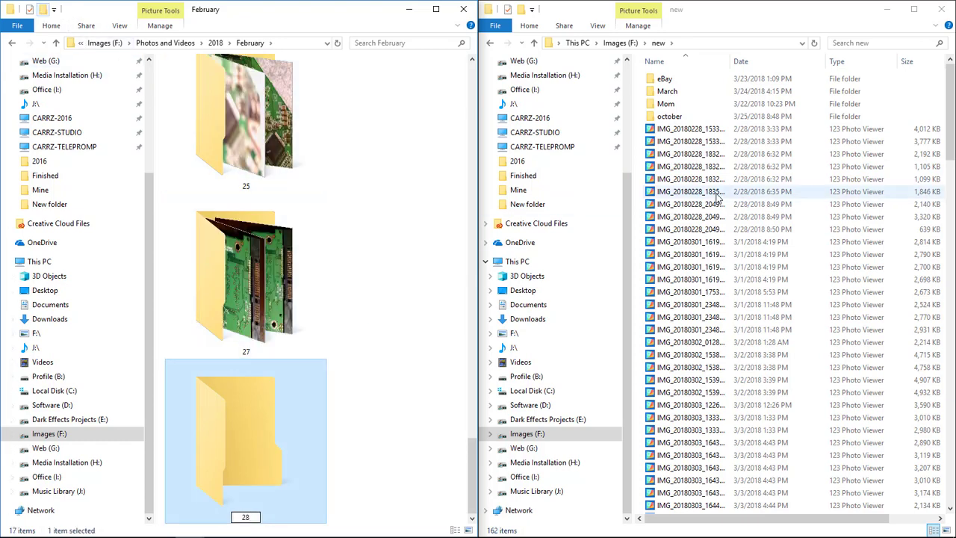
{"action": "left_click", "coordinate": [751, 130]}
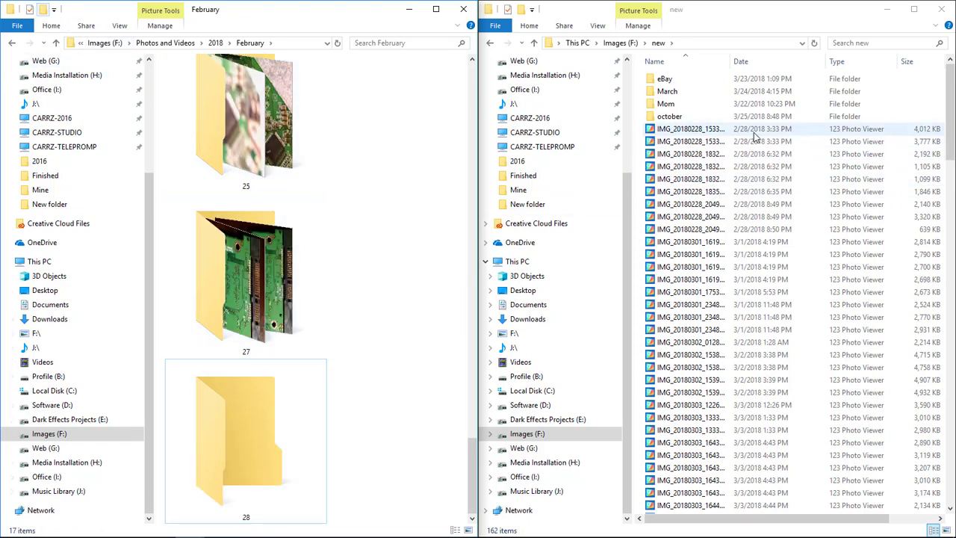
{"action": "left_click", "coordinate": [751, 230], "text": "shift"}
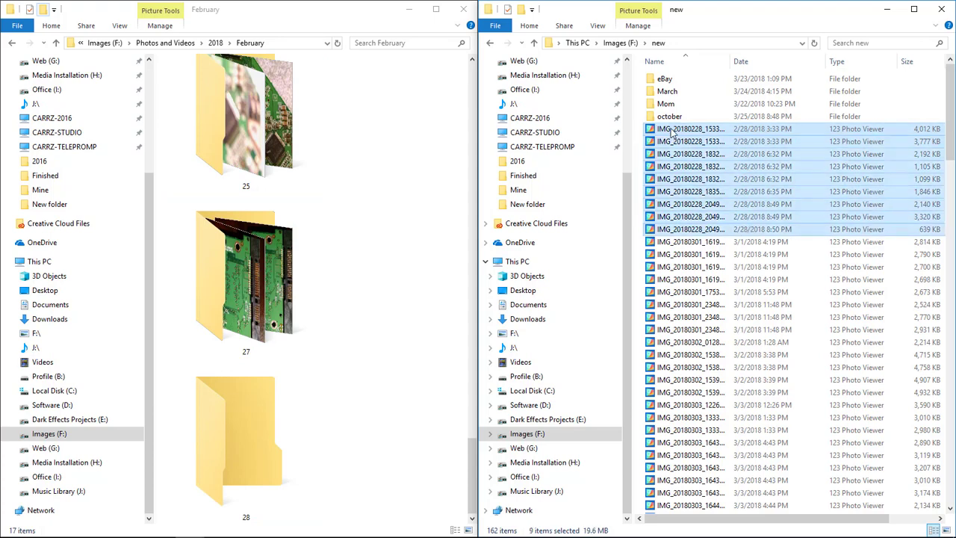
{"action": "left_click_drag", "start_coordinate": [673, 132], "coordinate": [284, 441]}
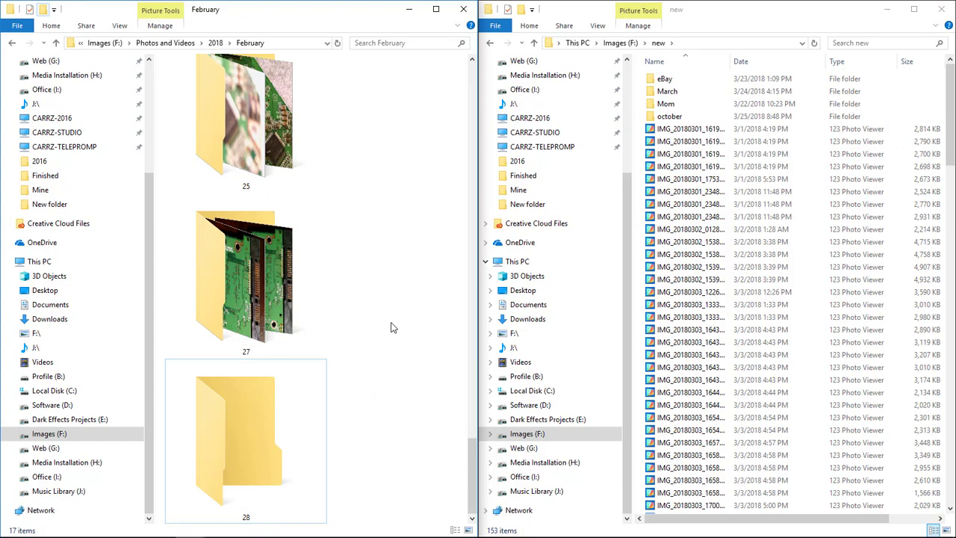
Open 2018\March and create day folders 1–4, 7–16 and 26–28
{"action": "left_click", "coordinate": [216, 43]}
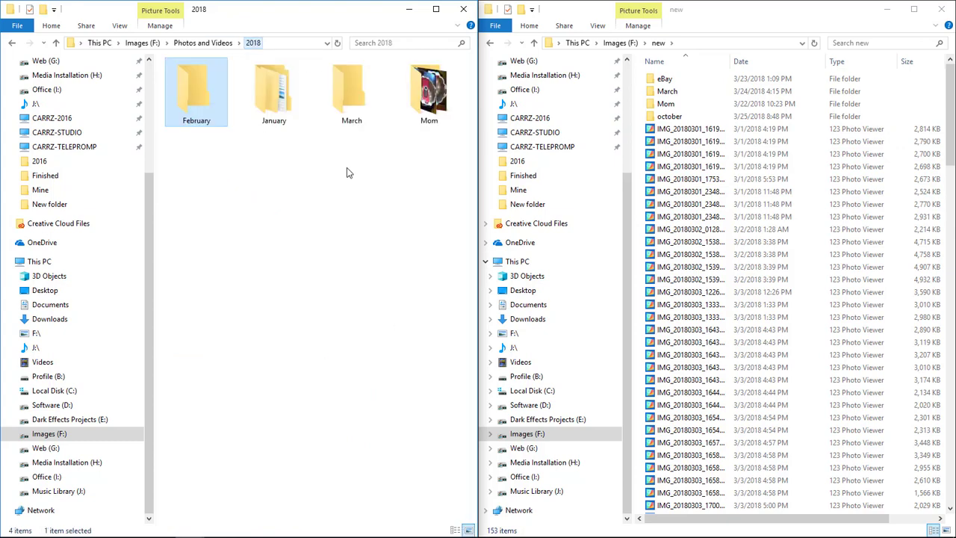
{"action": "double_click", "coordinate": [342, 102]}
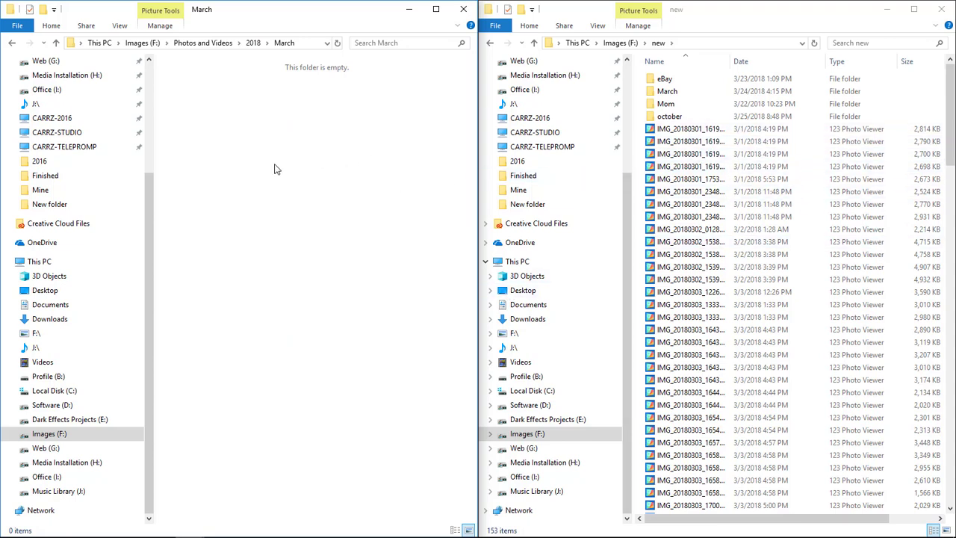
{"action": "left_click", "coordinate": [45, 9]}
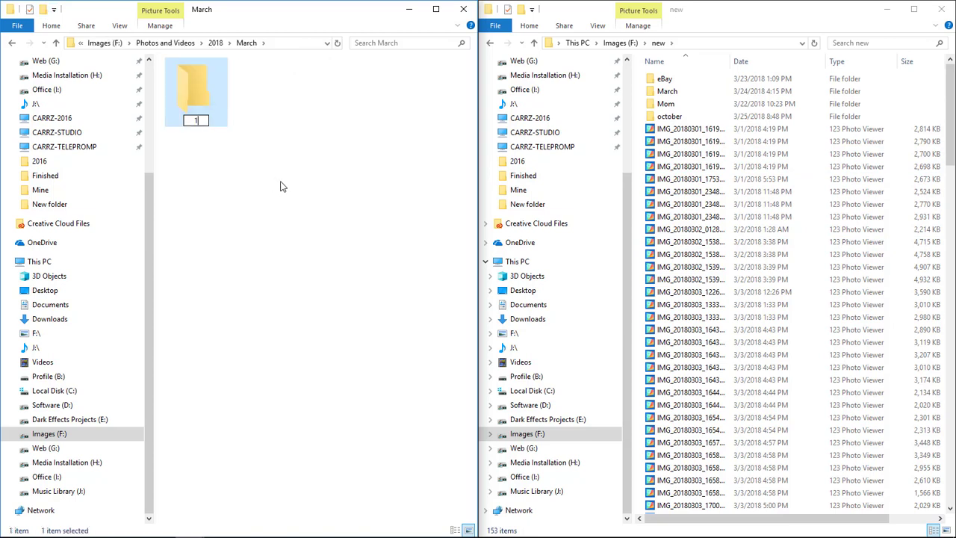
{"action": "type", "text": "1"}
{"action": "left_click", "coordinate": [45, 10]}
{"action": "type", "text": "2"}
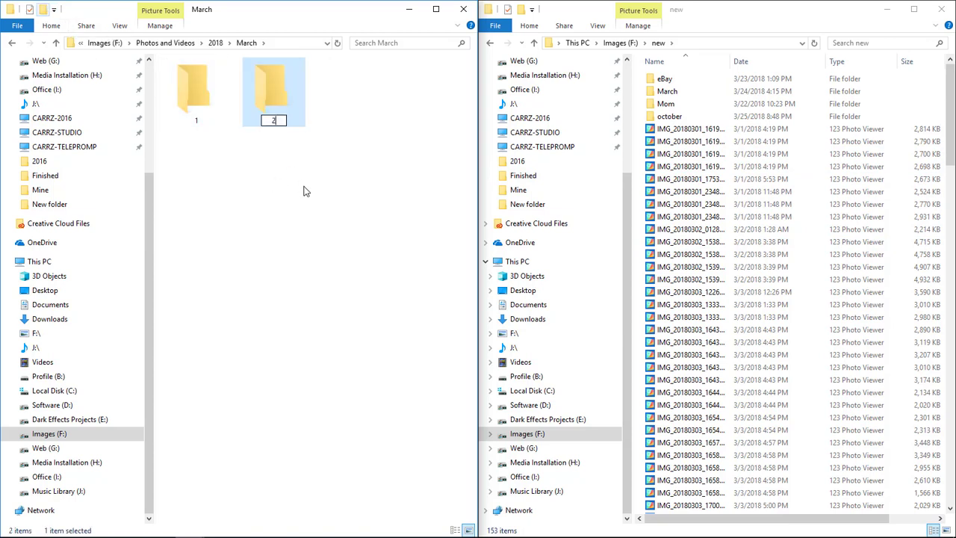
{"action": "left_click", "coordinate": [155, 88]}
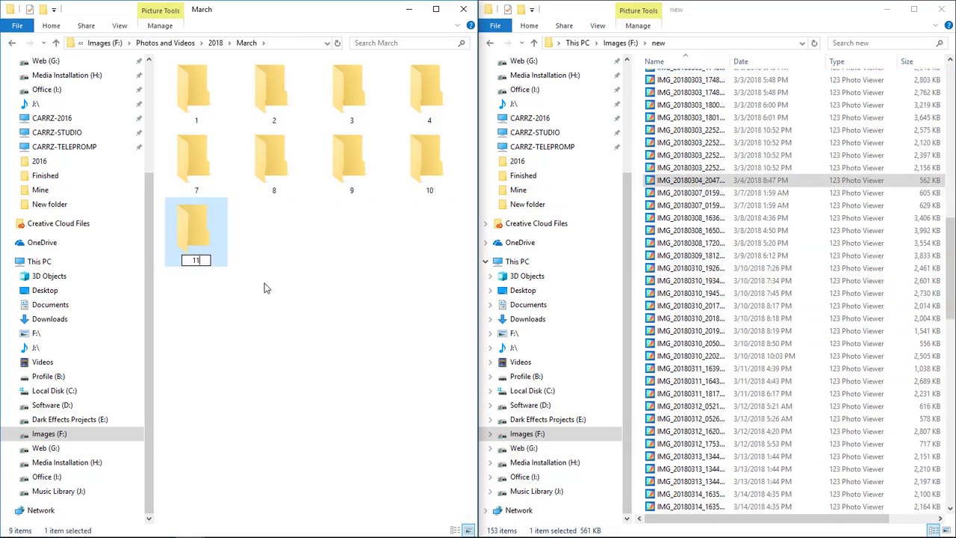
{"action": "key", "text": "ctrl+shift+n"}
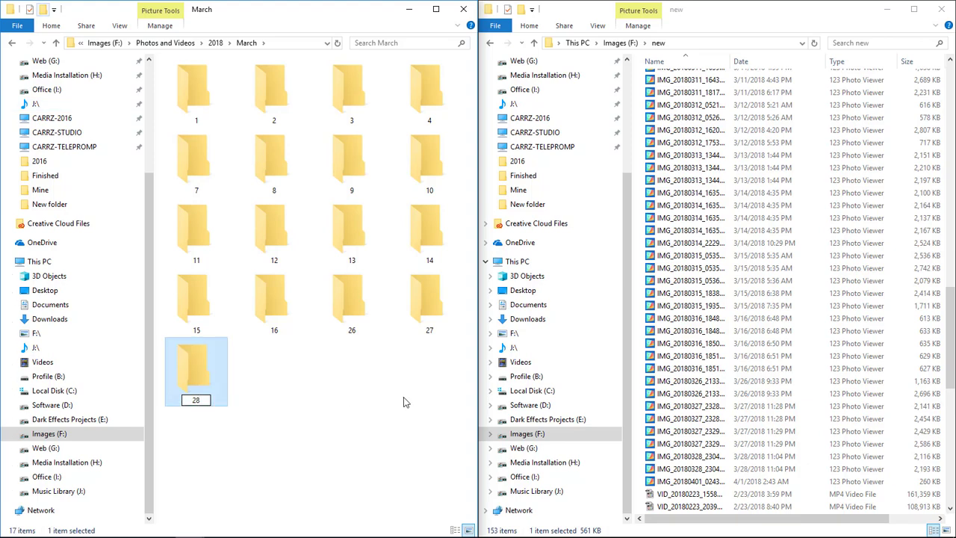
{"action": "left_click", "coordinate": [303, 382]}
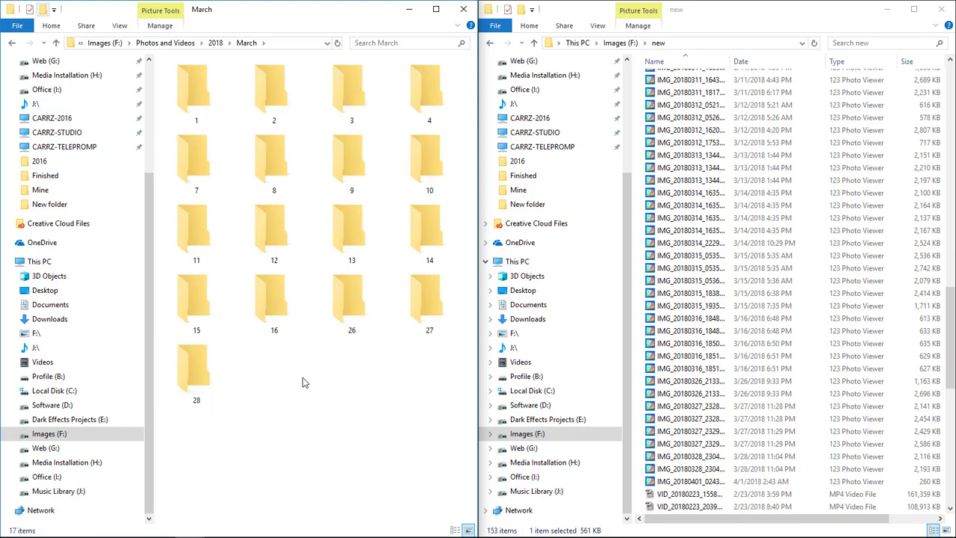
Move the eight March 1 and five March 2 photos into day folders 1 and 2
{"action": "scroll", "coordinate": [807, 254], "scroll_direction": "up", "scroll_amount": 10}
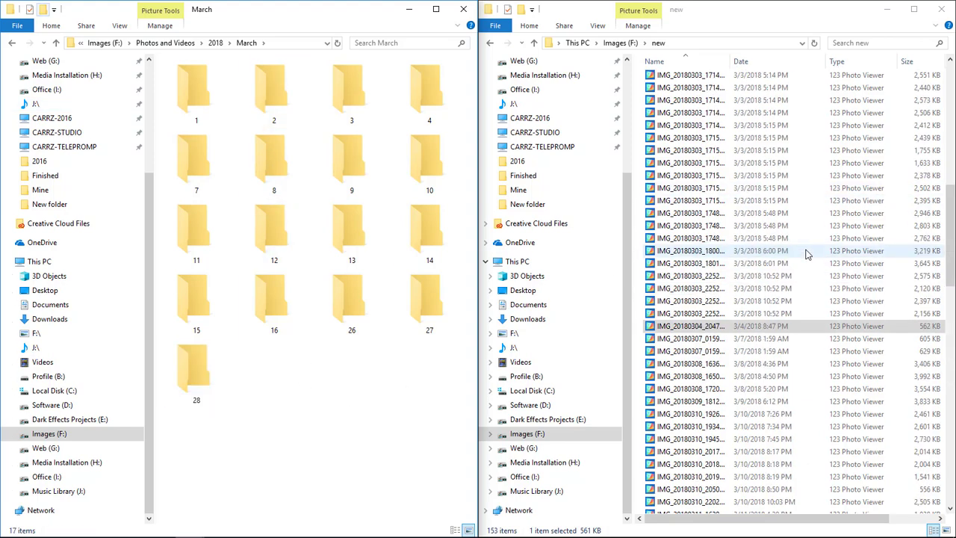
{"action": "scroll", "coordinate": [803, 224], "scroll_direction": "up", "scroll_amount": 12}
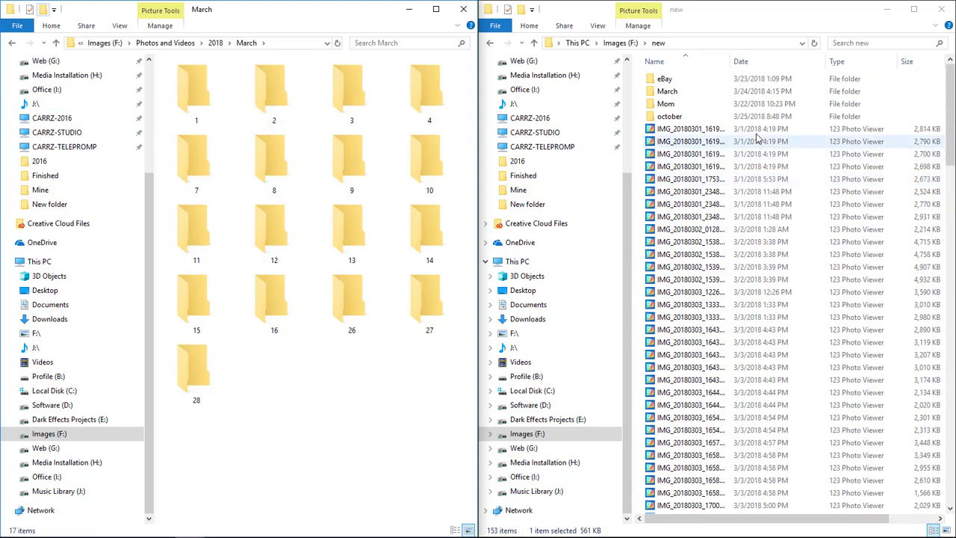
{"action": "left_click", "coordinate": [757, 131]}
{"action": "left_click", "coordinate": [758, 217], "text": "shift"}
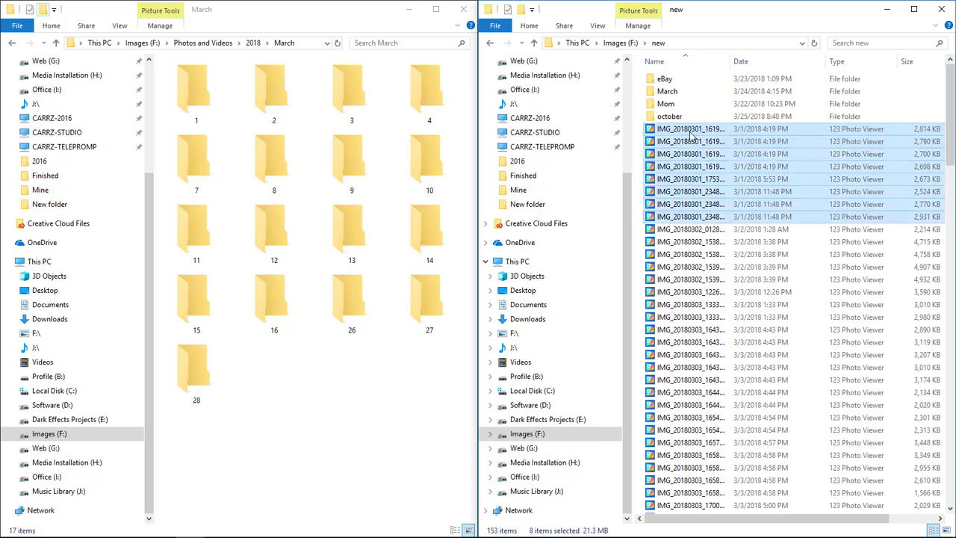
{"action": "left_click_drag", "start_coordinate": [691, 133], "coordinate": [201, 91]}
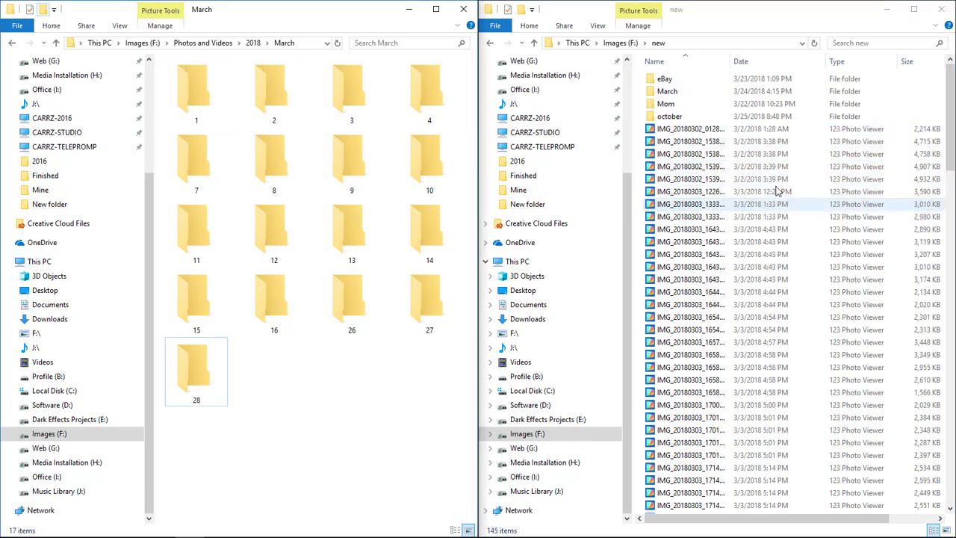
{"action": "left_click", "coordinate": [757, 130]}
{"action": "left_click", "coordinate": [753, 181], "text": "shift"}
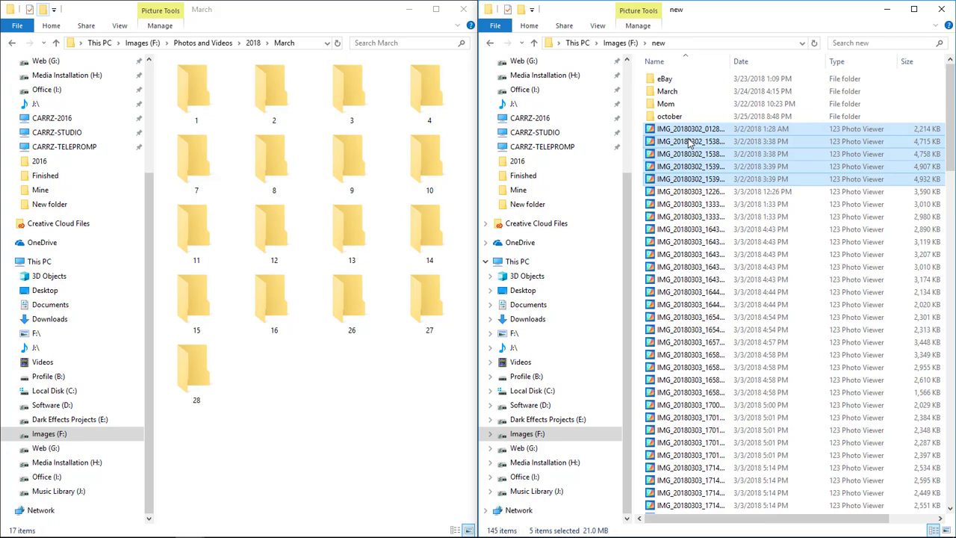
{"action": "left_click_drag", "start_coordinate": [689, 142], "coordinate": [274, 86]}
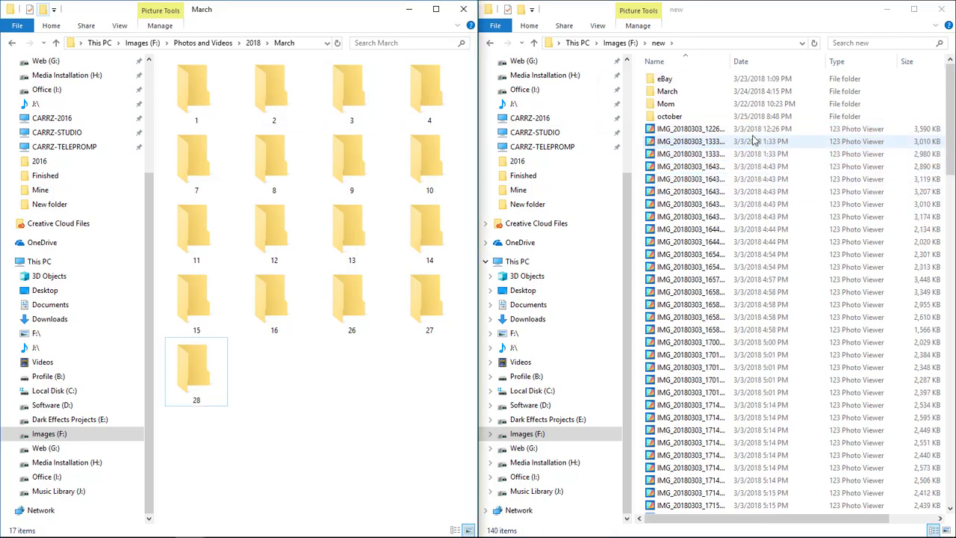
File the March 3–4 photos into folder 3 and the March 7–11 photos into folder 10
{"action": "left_click", "coordinate": [751, 131]}
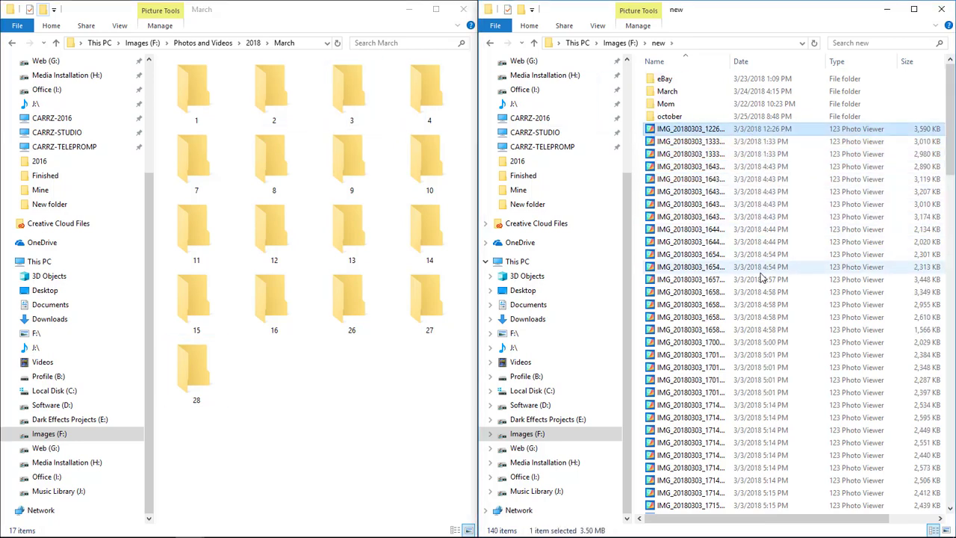
{"action": "left_click", "coordinate": [755, 505], "text": "shift"}
{"action": "scroll", "coordinate": [736, 139], "scroll_direction": "down", "scroll_amount": 11}
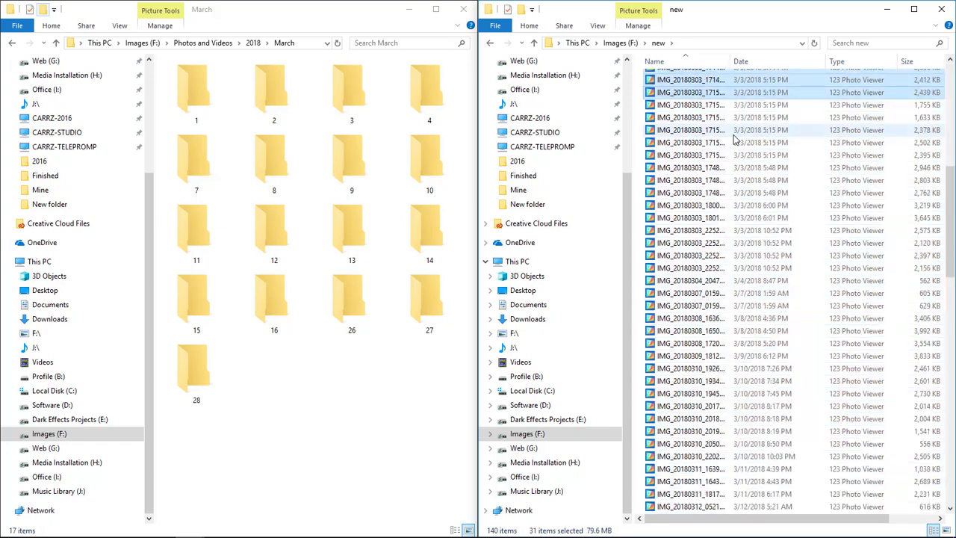
{"action": "left_click", "coordinate": [762, 280], "text": "shift"}
{"action": "left_click_drag", "start_coordinate": [762, 281], "coordinate": [351, 88]}
{"action": "left_click", "coordinate": [757, 128]}
{"action": "left_click", "coordinate": [756, 141], "text": "shift"}
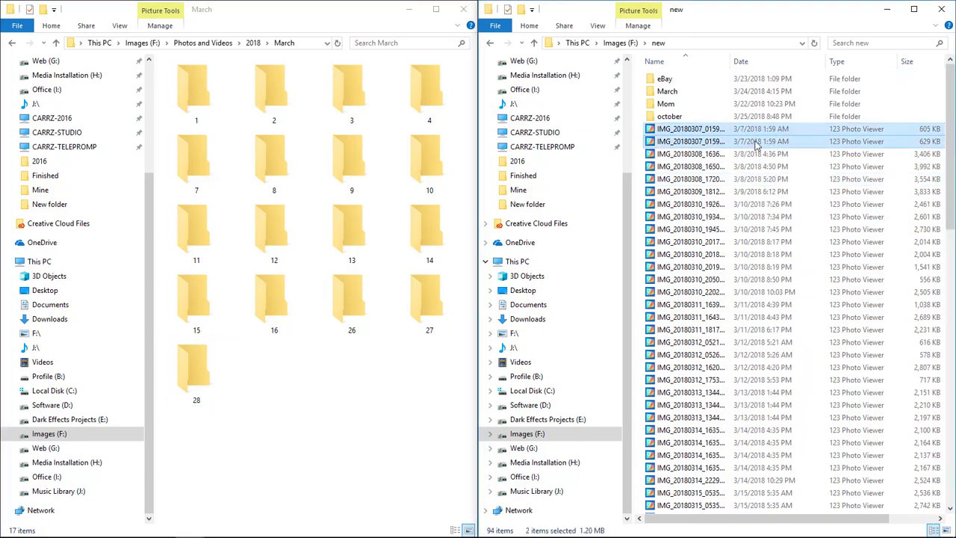
{"action": "left_click", "coordinate": [756, 329], "text": "shift"}
{"action": "left_click_drag", "start_coordinate": [755, 329], "coordinate": [429, 172]}
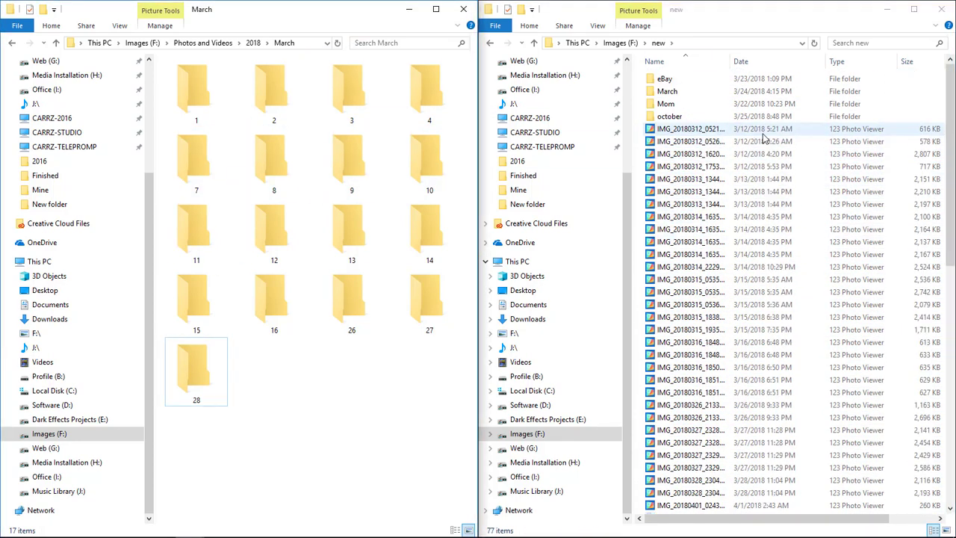
Move the following dates' photos, through the 3/16 set, into their matching day folders
{"action": "left_click", "coordinate": [757, 128]}
{"action": "left_click", "coordinate": [756, 167], "text": "shift"}
{"action": "left_click_drag", "start_coordinate": [756, 166], "coordinate": [352, 232]}
{"action": "left_click", "coordinate": [757, 128]}
{"action": "left_click", "coordinate": [756, 154], "text": "shift"}
{"action": "left_click", "coordinate": [756, 230], "text": "shift"}
{"action": "left_click_drag", "start_coordinate": [756, 229], "coordinate": [429, 231]}
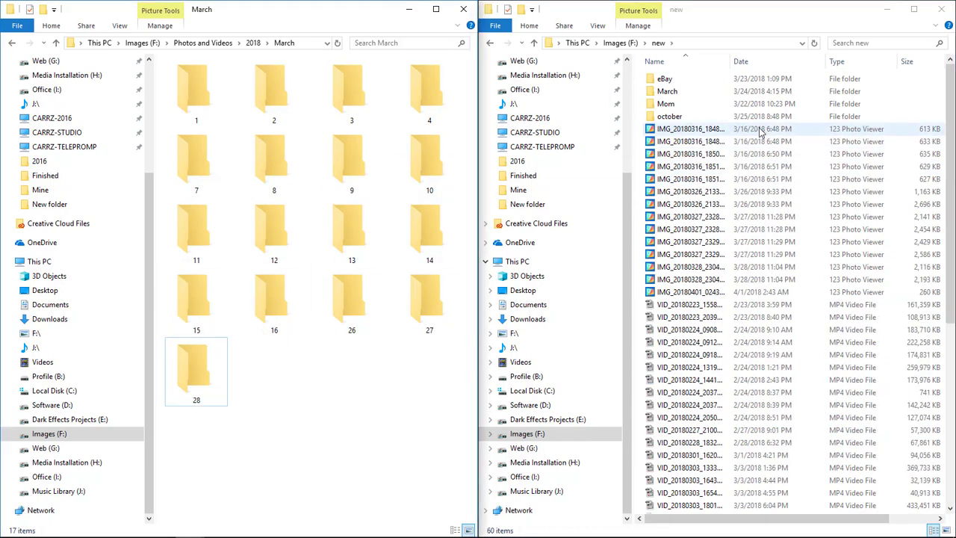
{"action": "left_click", "coordinate": [757, 129]}
{"action": "left_click", "coordinate": [756, 179], "text": "shift"}
{"action": "left_click_drag", "start_coordinate": [755, 179], "coordinate": [274, 303]}
Move the remaining March photos into their day folders, ending with folder 28
{"action": "left_click", "coordinate": [757, 129]}
{"action": "left_click", "coordinate": [756, 141], "text": "shift"}
{"action": "left_click_drag", "start_coordinate": [756, 141], "coordinate": [352, 302]}
{"action": "left_click_drag", "start_coordinate": [756, 166], "coordinate": [429, 302]}
{"action": "left_click_drag", "start_coordinate": [756, 141], "coordinate": [196, 373]}
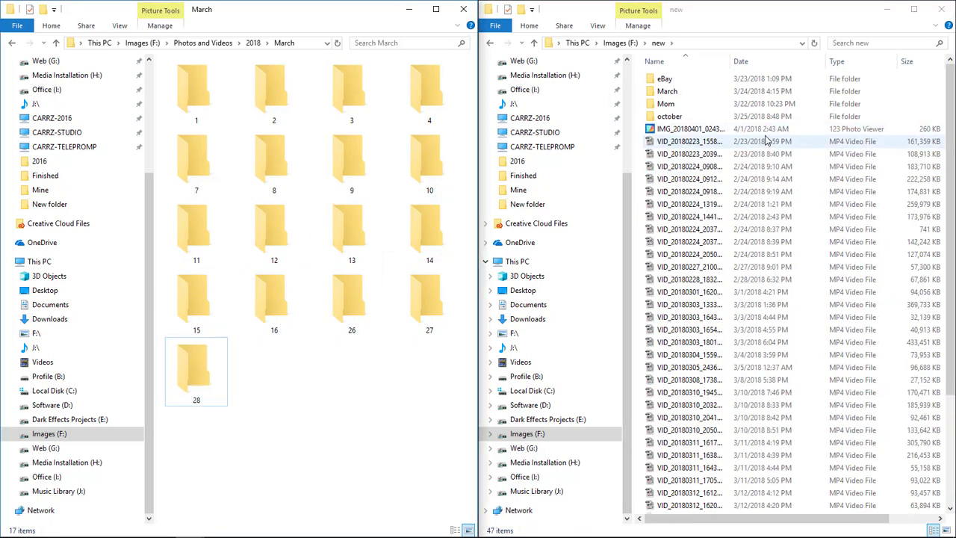
Create 2018\April\1 and move the IMG_20180401 photo into it
{"action": "left_click", "coordinate": [253, 44]}
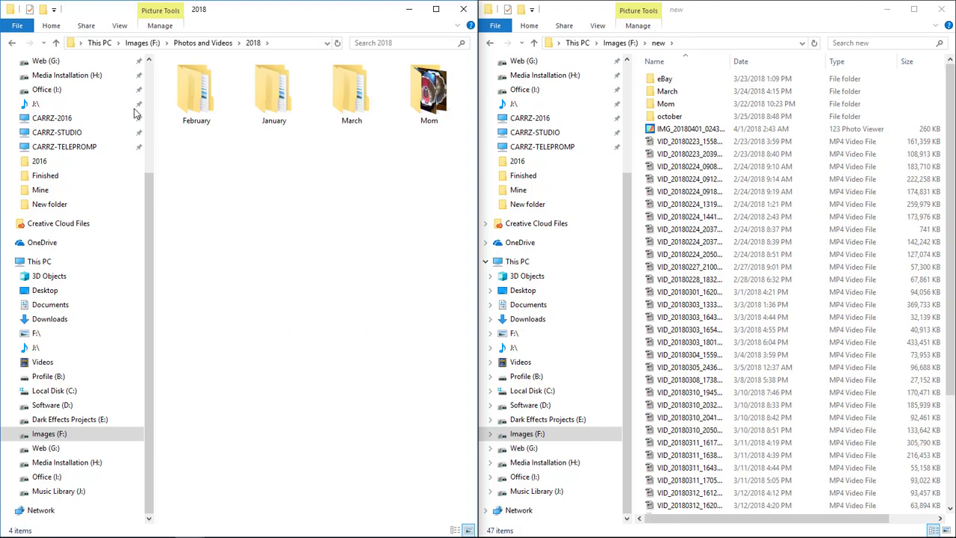
{"action": "left_click", "coordinate": [45, 10]}
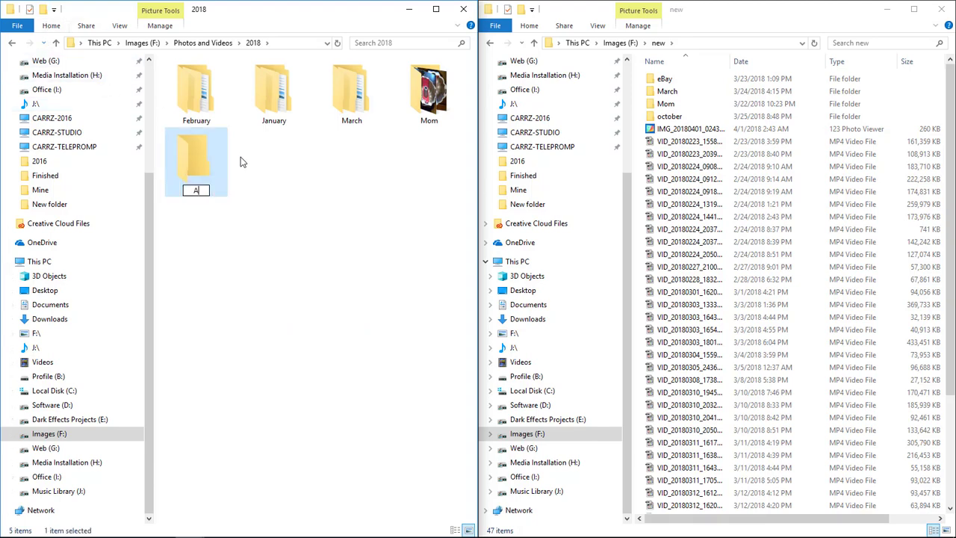
{"action": "key", "text": "Return"}
{"action": "key", "text": "Return"}
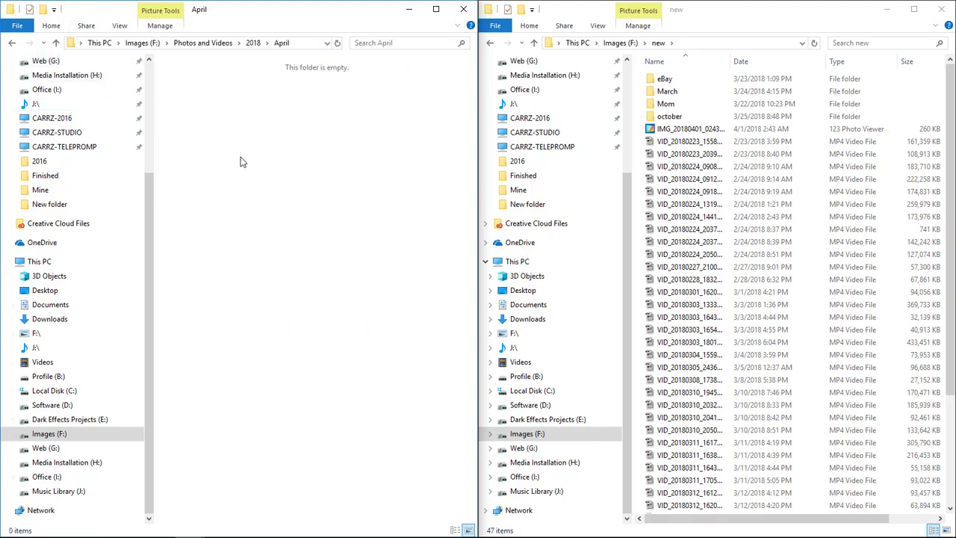
{"action": "left_click", "coordinate": [44, 10]}
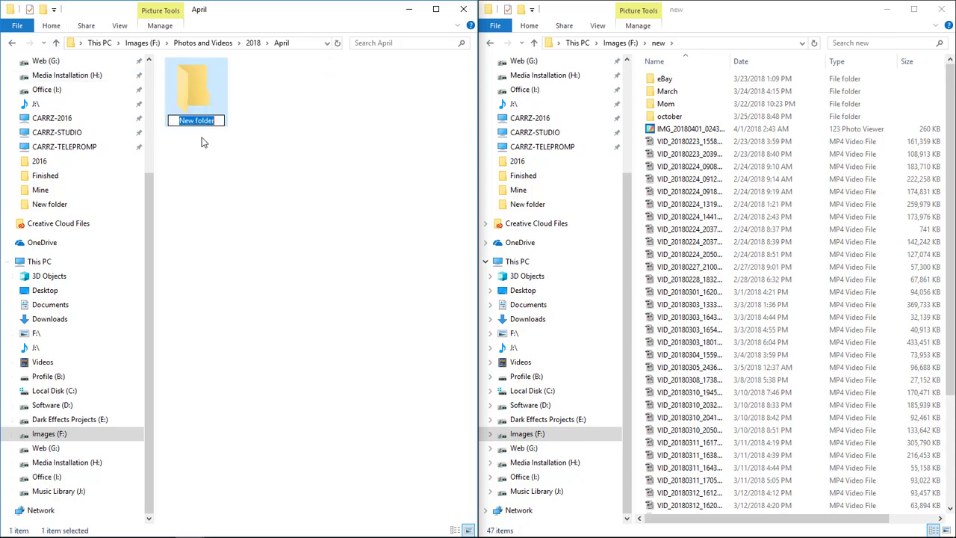
{"action": "type", "text": "1"}
{"action": "left_click", "coordinate": [284, 196]}
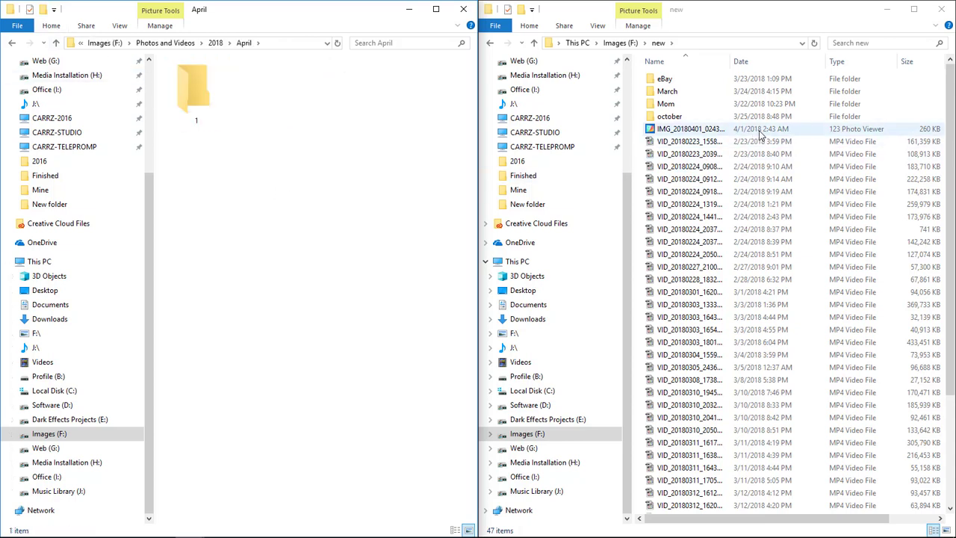
{"action": "left_click_drag", "start_coordinate": [761, 134], "coordinate": [192, 98]}
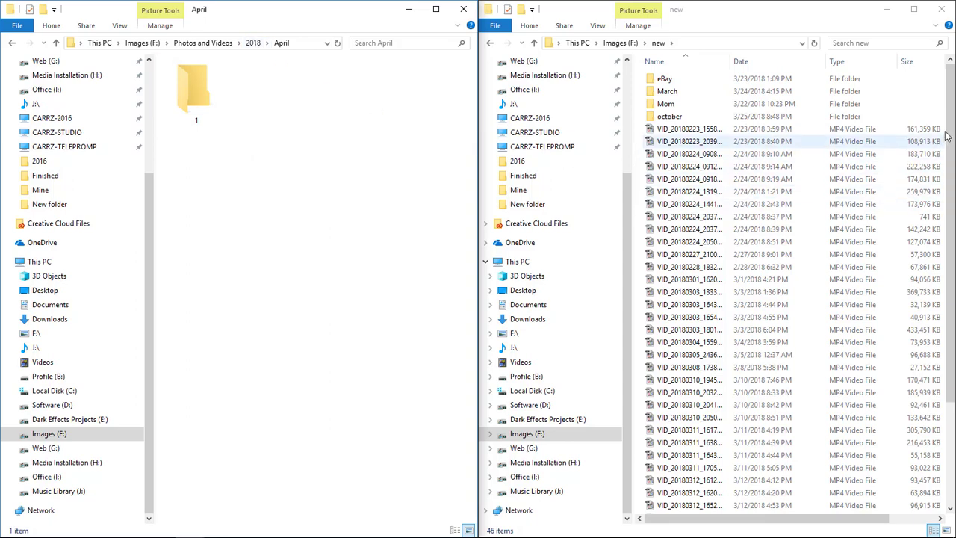
{"action": "left_click_drag", "start_coordinate": [949, 193], "coordinate": [950, 294]}
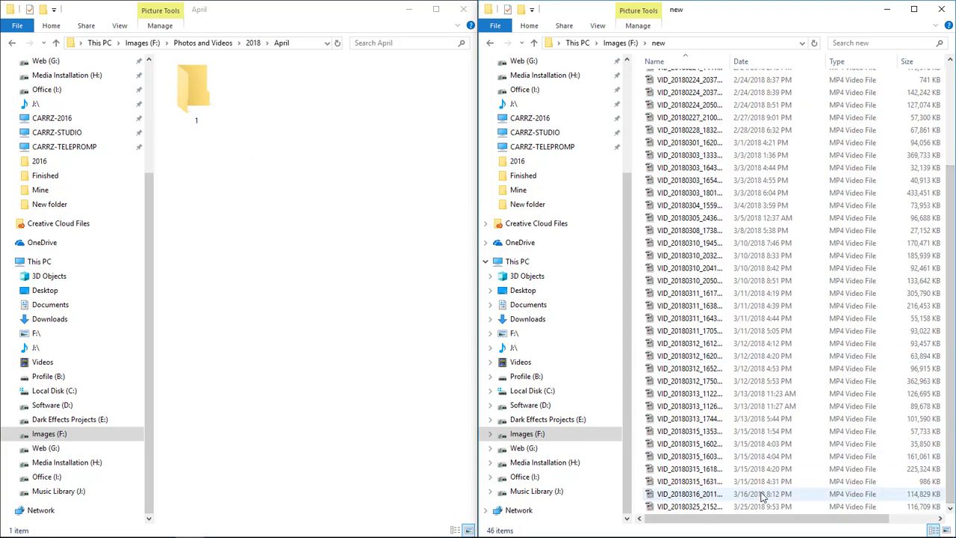
{"action": "scroll", "coordinate": [746, 301], "scroll_direction": "up", "scroll_amount": 4}
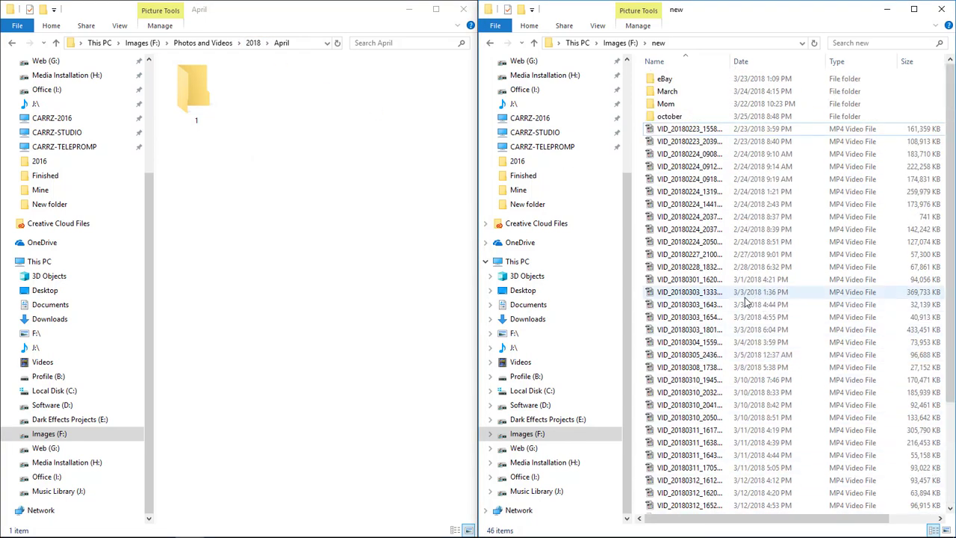
{"action": "left_click", "coordinate": [253, 42]}
Move the two 2/23 videos from new into February\23
{"action": "double_click", "coordinate": [295, 108]}
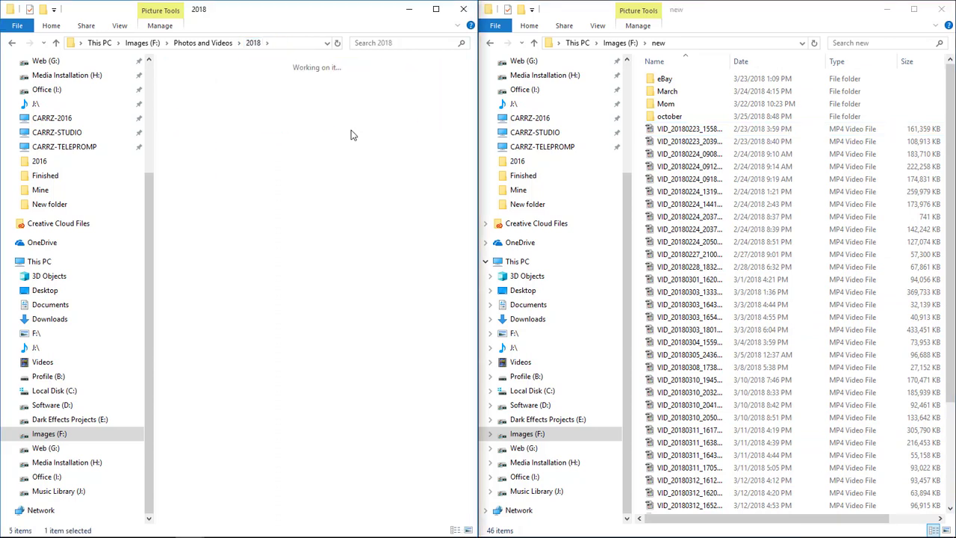
{"action": "left_click", "coordinate": [739, 132]}
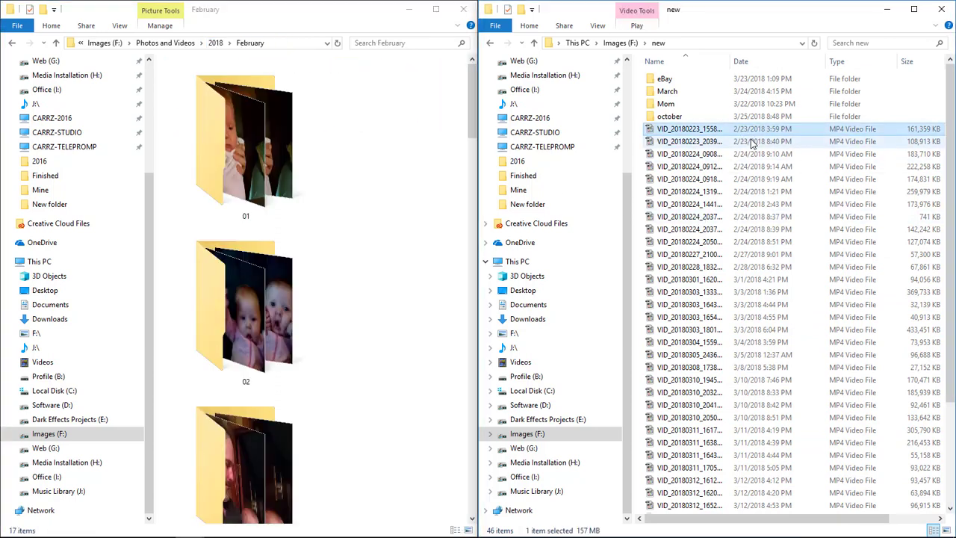
{"action": "left_click", "coordinate": [750, 141], "text": "shift"}
{"action": "scroll", "coordinate": [422, 267], "scroll_direction": "down", "scroll_amount": 10}
{"action": "scroll", "coordinate": [425, 270], "scroll_direction": "down", "scroll_amount": 3}
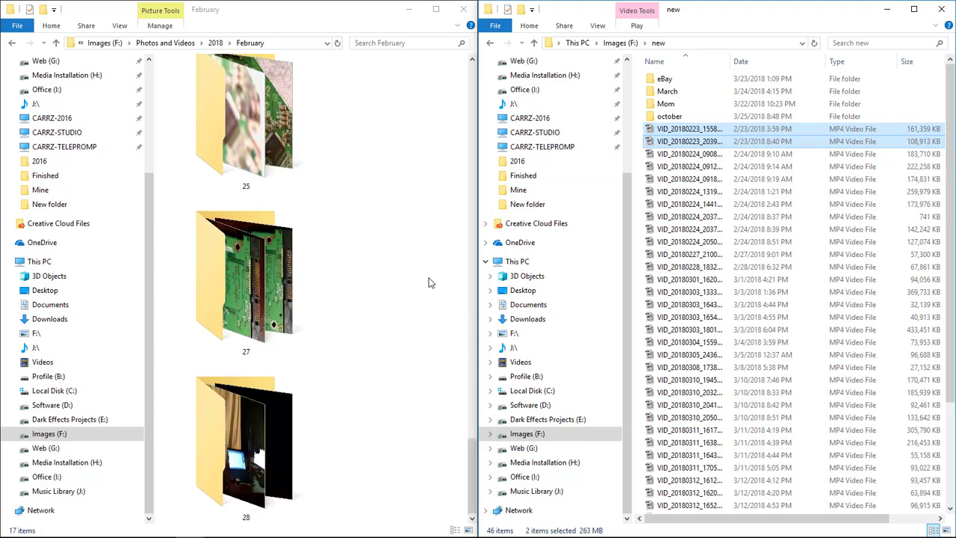
{"action": "scroll", "coordinate": [427, 276], "scroll_direction": "up", "scroll_amount": 4}
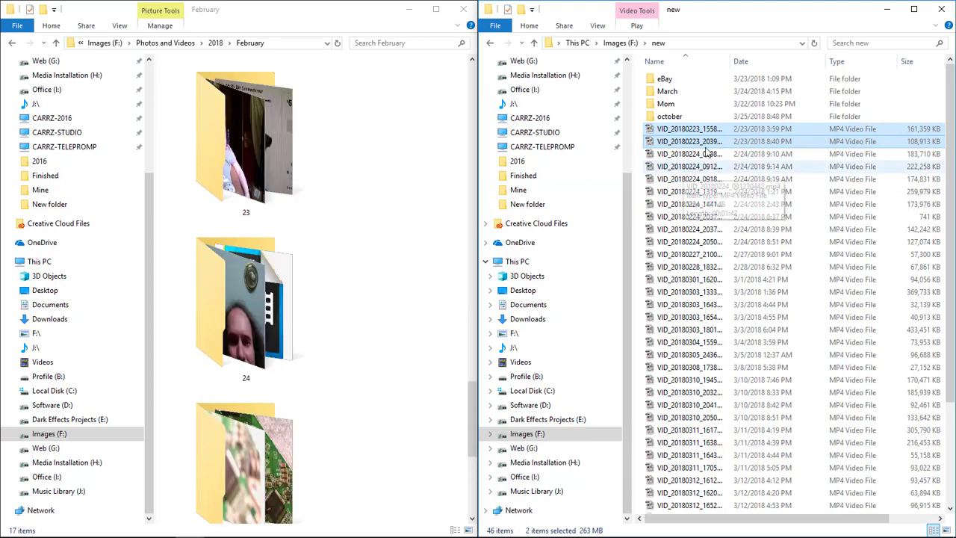
{"action": "left_click_drag", "start_coordinate": [708, 138], "coordinate": [258, 179]}
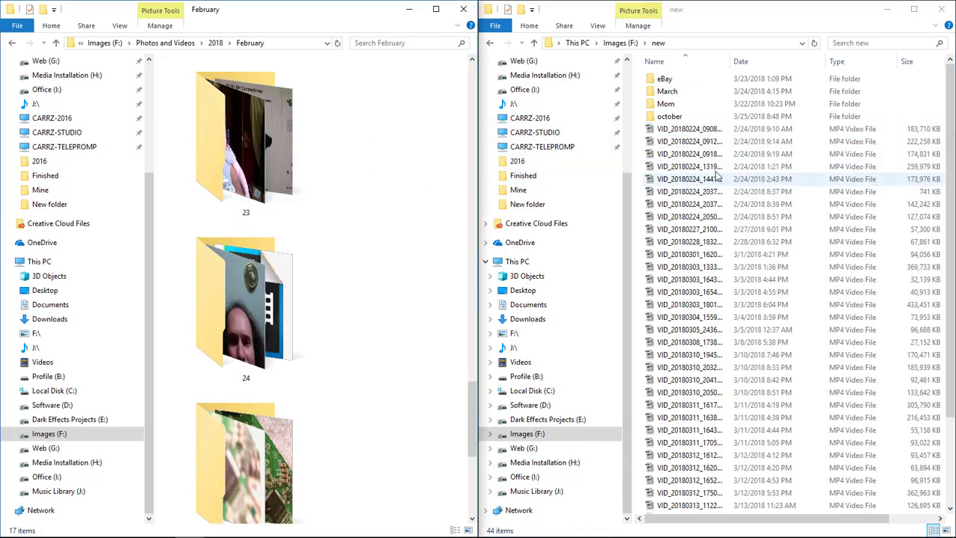
Move the remaining February videos into day folders 24, 27 and 28
{"action": "left_click", "coordinate": [747, 130]}
{"action": "key", "text": "shift+Down"}
{"action": "key", "text": "shift+Down"}
{"action": "key", "text": "shift+Down"}
{"action": "key", "text": "shift+Down"}
{"action": "key", "text": "shift+Down"}
{"action": "key", "text": "shift+Down"}
{"action": "key", "text": "shift+Down"}
{"action": "key", "text": "Delete"}
{"action": "left_click_drag", "start_coordinate": [747, 130], "coordinate": [254, 284]}
{"action": "scroll", "coordinate": [350, 314], "scroll_direction": "down", "scroll_amount": 5}
{"action": "left_click_drag", "start_coordinate": [688, 128], "coordinate": [271, 467]}
{"action": "key", "text": "alt+Up"}
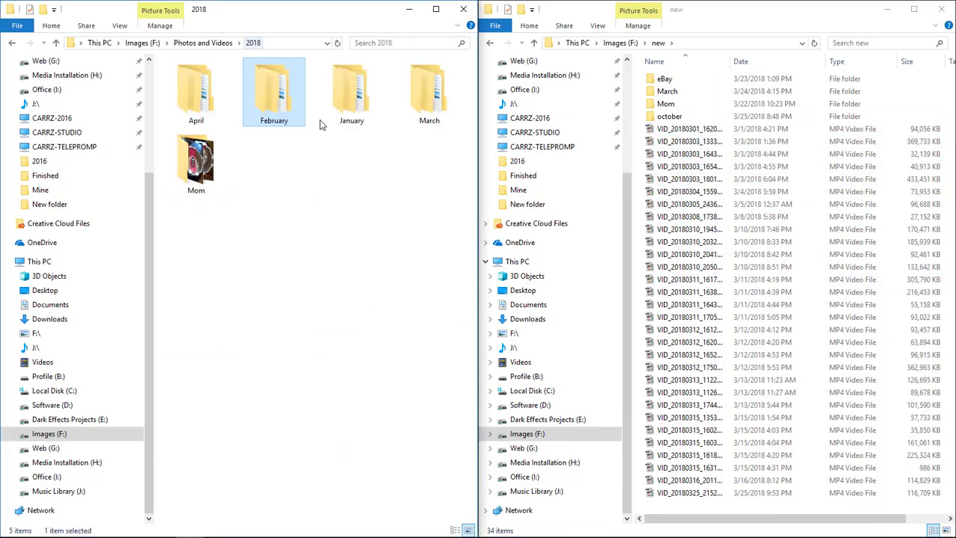
Move the 3/3 videos into March\3 and create a day folder 5
{"action": "double_click", "coordinate": [426, 96]}
{"action": "left_click", "coordinate": [687, 191], "text": "shift"}
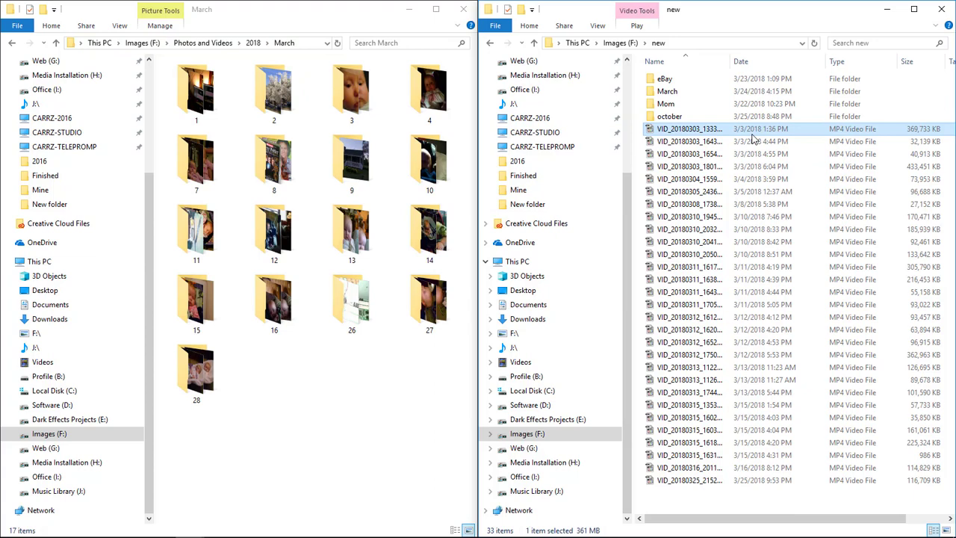
{"action": "left_click_drag", "start_coordinate": [687, 191], "coordinate": [351, 90]}
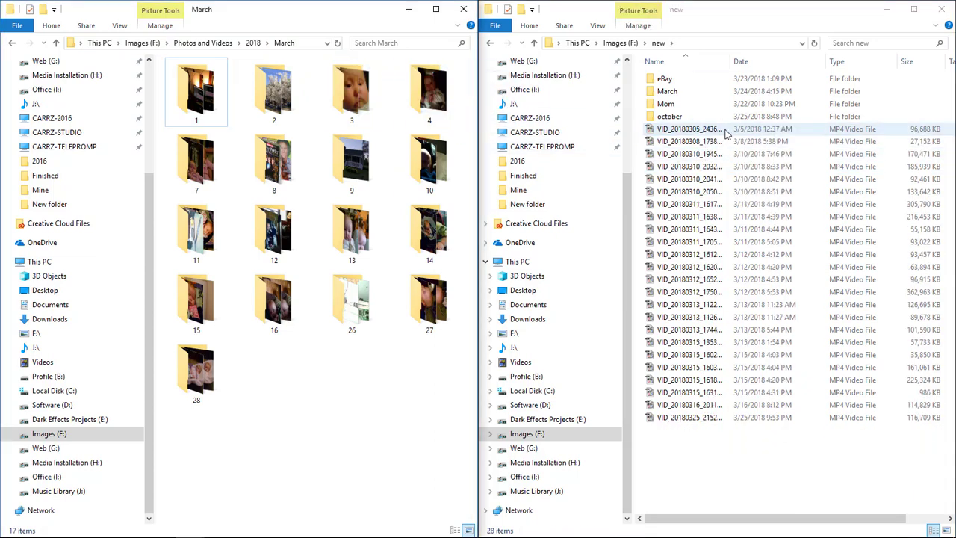
{"action": "left_click_drag", "start_coordinate": [724, 133], "coordinate": [196, 168]}
{"action": "left_click", "coordinate": [305, 331]}
{"action": "key", "text": "ctrl+shift+n"}
{"action": "type", "text": "5"}
{"action": "key", "text": "Return"}
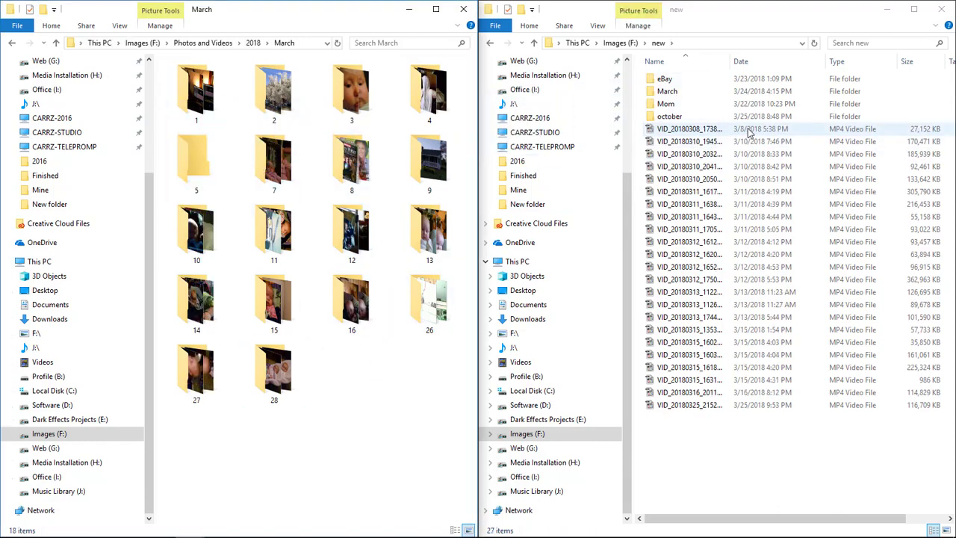
File the 3/8, 3/10, 3/11 and 3/12 videos into day folders and create folder 25
{"action": "left_click_drag", "start_coordinate": [749, 131], "coordinate": [742, 167]}
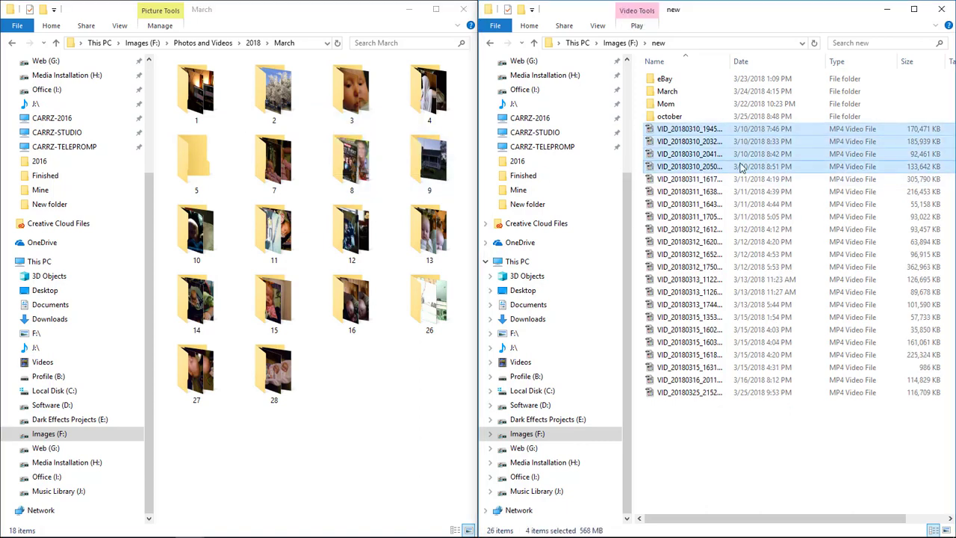
{"action": "left_click_drag", "start_coordinate": [700, 134], "coordinate": [207, 254]}
{"action": "left_click_drag", "start_coordinate": [740, 125], "coordinate": [760, 168]}
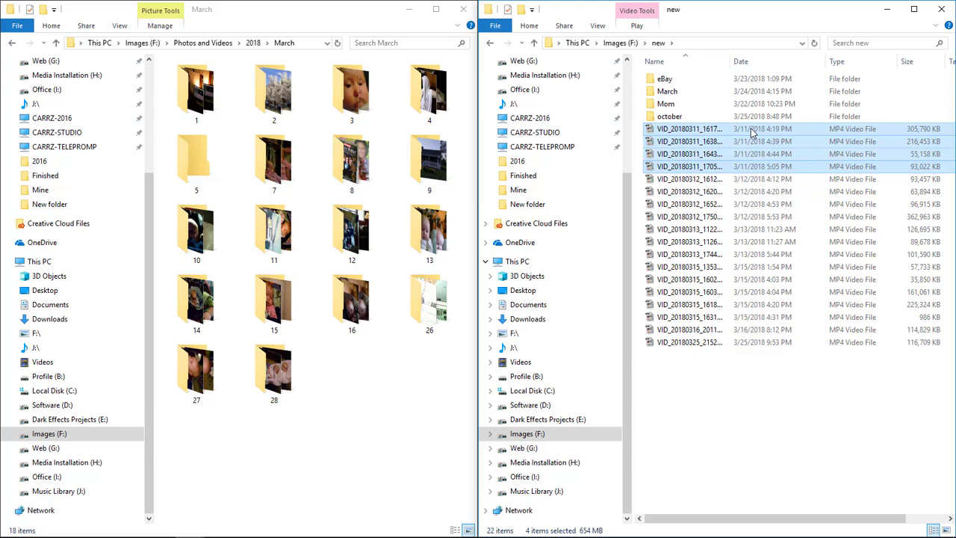
{"action": "left_click_drag", "start_coordinate": [753, 132], "coordinate": [269, 247]}
{"action": "left_click", "coordinate": [767, 128]}
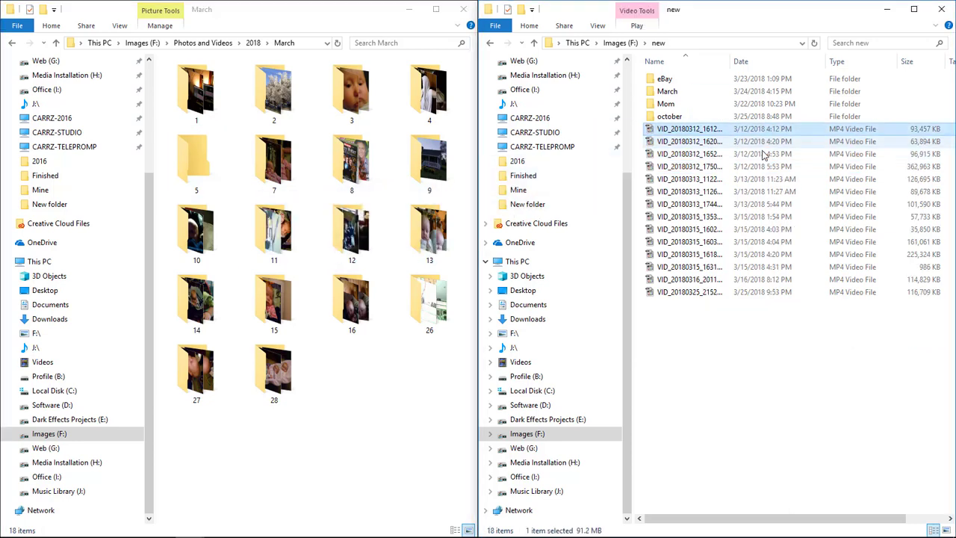
{"action": "left_click_drag", "start_coordinate": [764, 155], "coordinate": [196, 161]}
{"action": "key", "text": "ctrl+shift+n"}
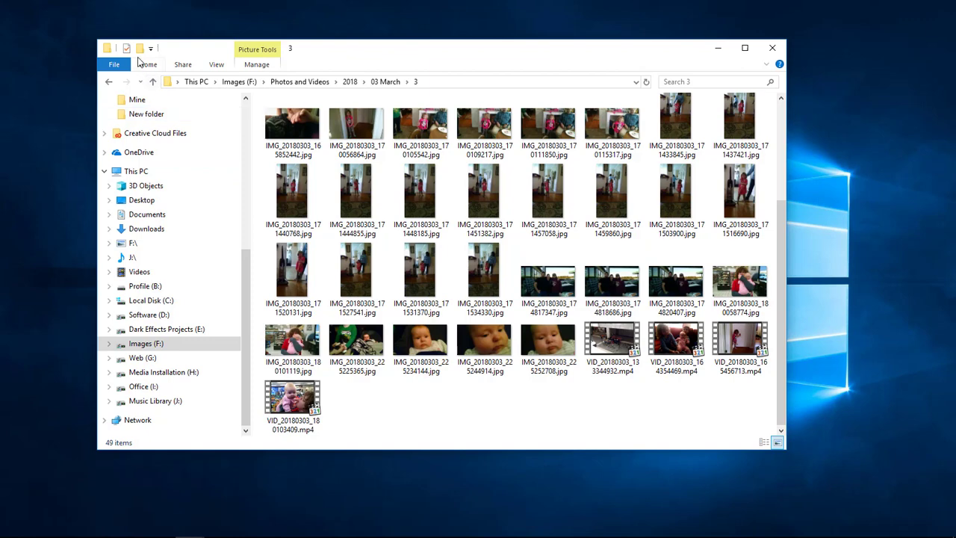
Create Images and Videos subfolders inside March day folder 3
{"action": "key", "text": "ctrl+shift+n"}
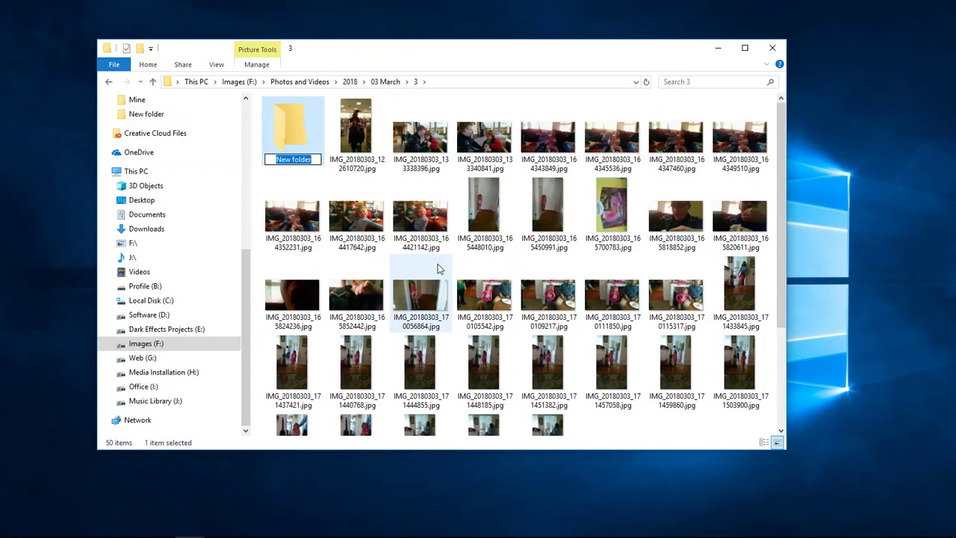
{"action": "type", "text": "Images"}
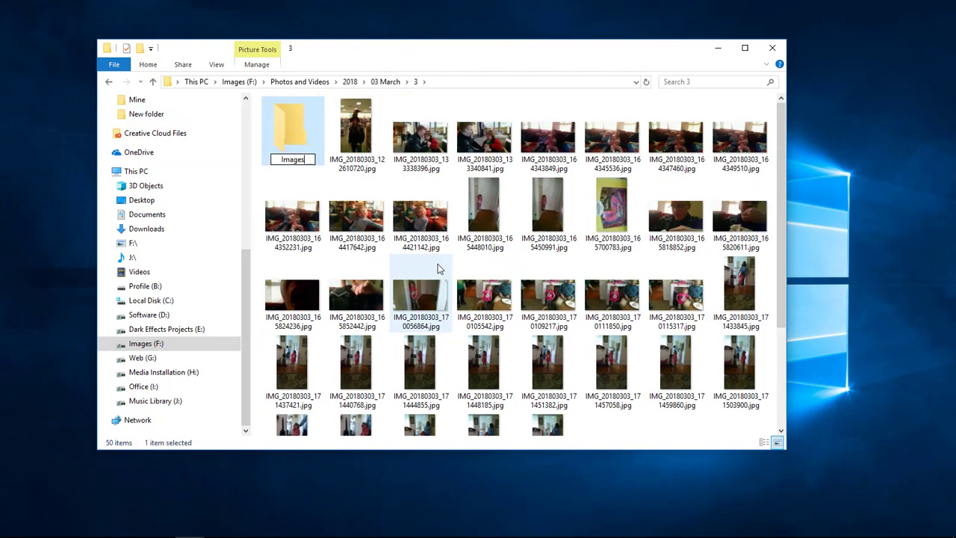
{"action": "key", "text": "Return"}
{"action": "left_click", "coordinate": [139, 48]}
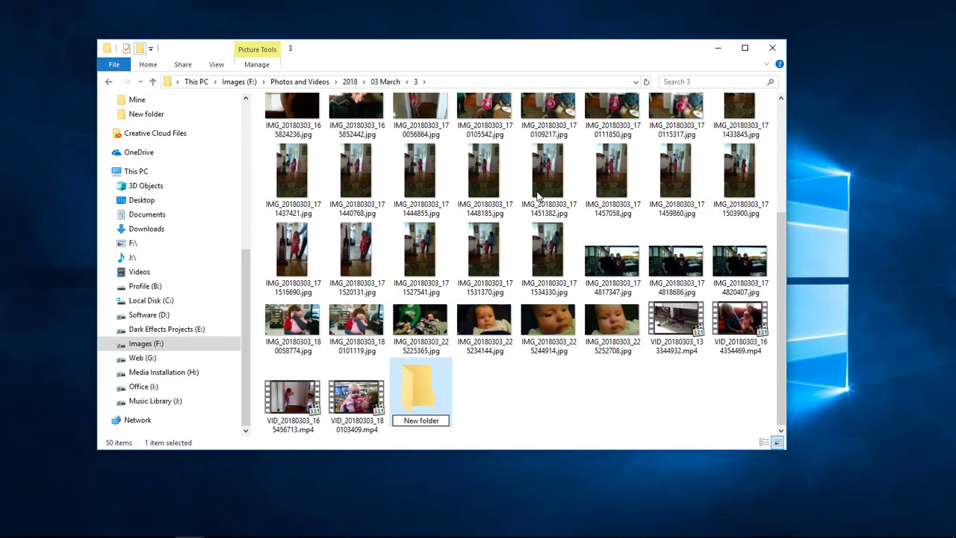
{"action": "type", "text": "Videos"}
{"action": "key", "text": "Return"}
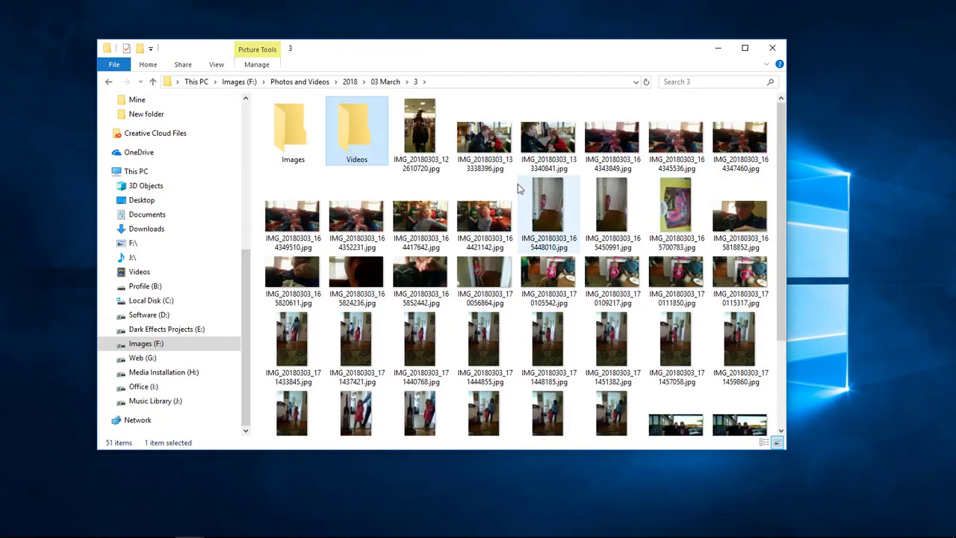
Move the 45 photos into Images and the four MP4 clips into Videos
{"action": "key", "text": "Right"}
{"action": "scroll", "coordinate": [568, 262], "scroll_direction": "down", "scroll_amount": 2}
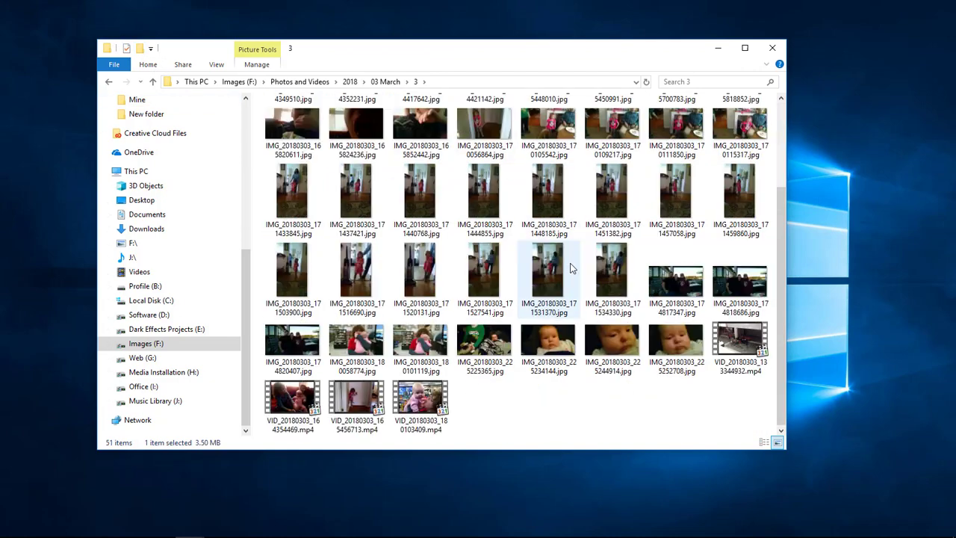
{"action": "left_click", "coordinate": [676, 342], "text": "shift"}
{"action": "scroll", "coordinate": [404, 147], "scroll_direction": "up", "scroll_amount": 3}
{"action": "left_click_drag", "start_coordinate": [404, 147], "coordinate": [293, 133]}
{"action": "left_click_drag", "start_coordinate": [437, 223], "coordinate": [650, 104]}
{"action": "left_click_drag", "start_coordinate": [432, 136], "coordinate": [360, 138]}
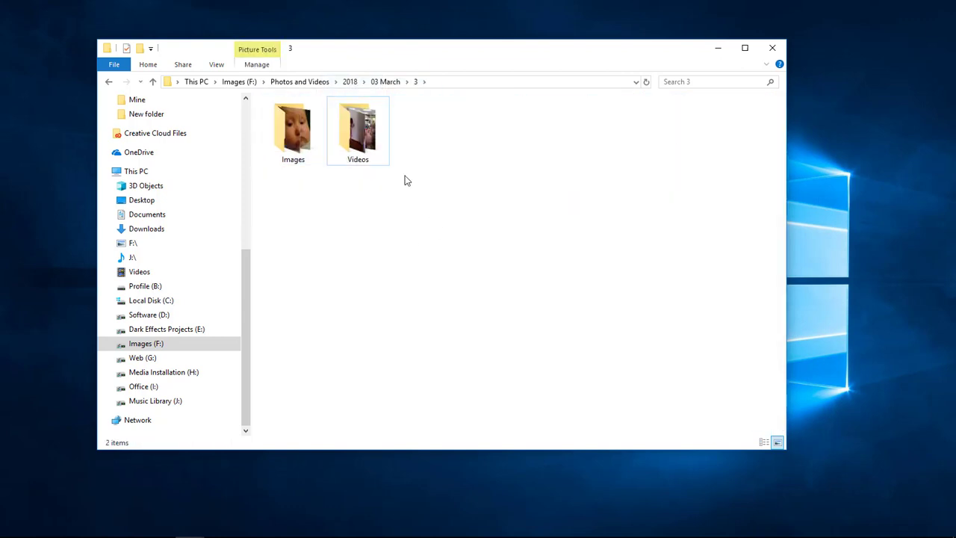
Open March day folder 4 and create an Images subfolder in it
{"action": "left_click", "coordinate": [377, 82]}
{"action": "double_click", "coordinate": [488, 131]}
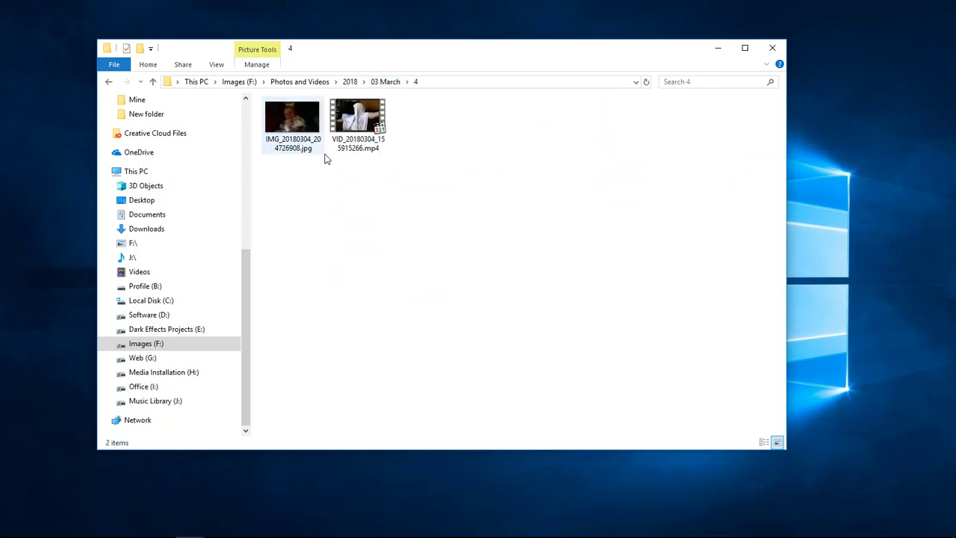
{"action": "left_click", "coordinate": [140, 47]}
{"action": "key", "text": "BackSpace"}
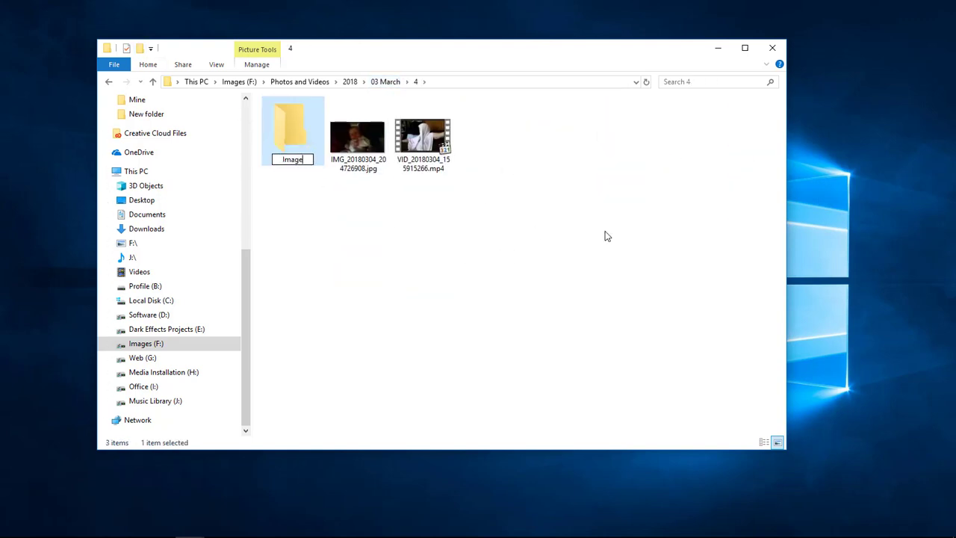
{"action": "key", "text": "Return"}
{"action": "key", "text": "Return"}
{"action": "left_click", "coordinate": [109, 82]}
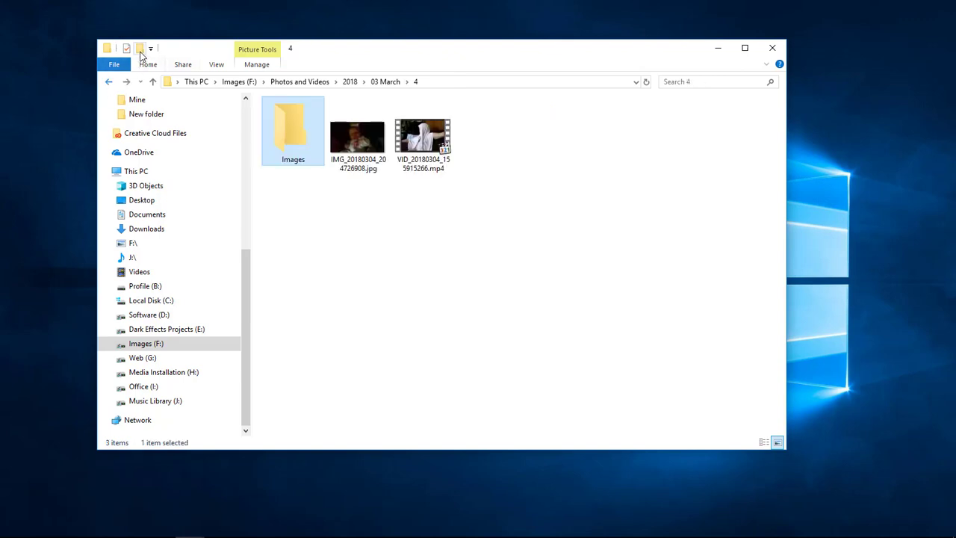
Add a Video folder, then move the photo into Images and the clip into Video
{"action": "key", "text": "Right"}
{"action": "key", "text": "Right"}
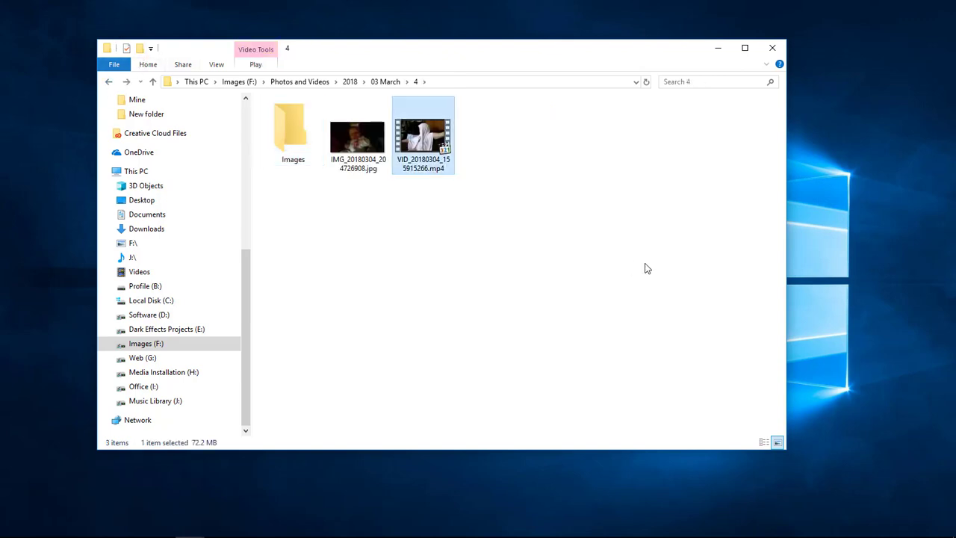
{"action": "left_click", "coordinate": [142, 48]}
{"action": "type", "text": "Vi"}
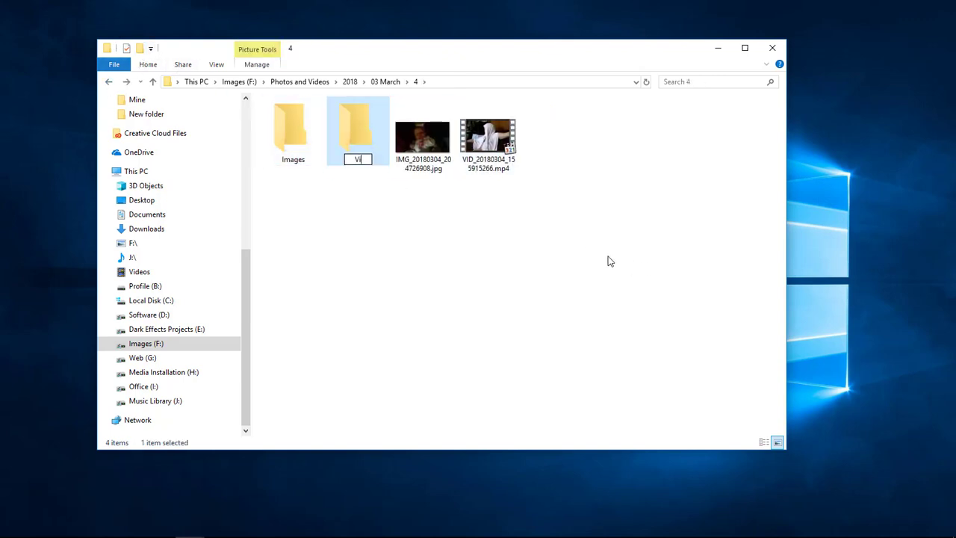
{"action": "type", "text": "deo"}
{"action": "left_click_drag", "start_coordinate": [422, 138], "coordinate": [293, 134]}
{"action": "left_click_drag", "start_coordinate": [422, 138], "coordinate": [358, 131]}
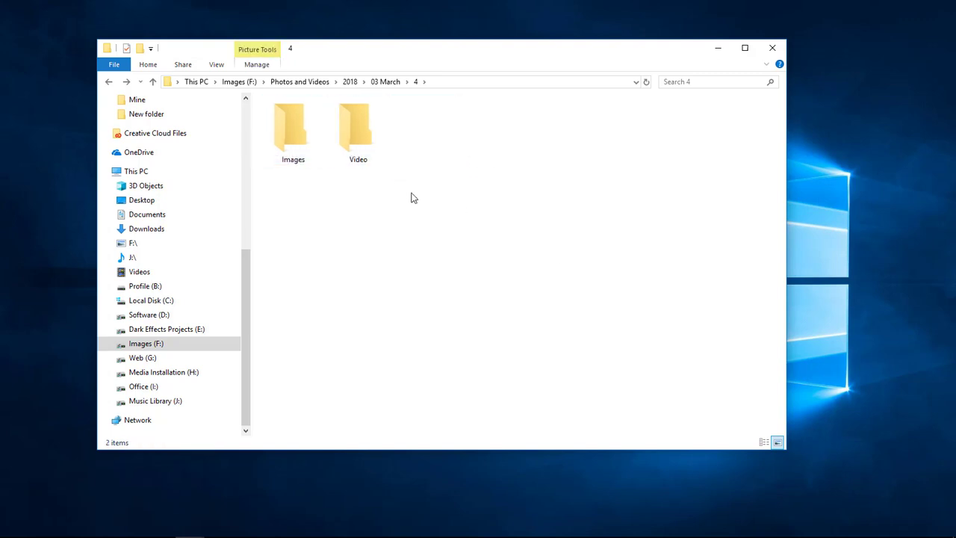
Look through March day folders 5 and 7, then open day folder 8
{"action": "left_click", "coordinate": [392, 83]}
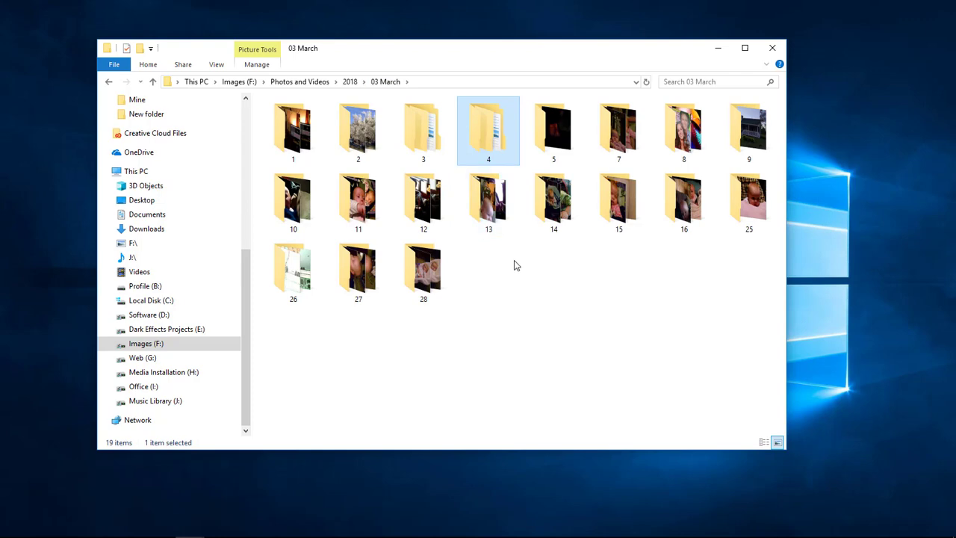
{"action": "double_click", "coordinate": [553, 128]}
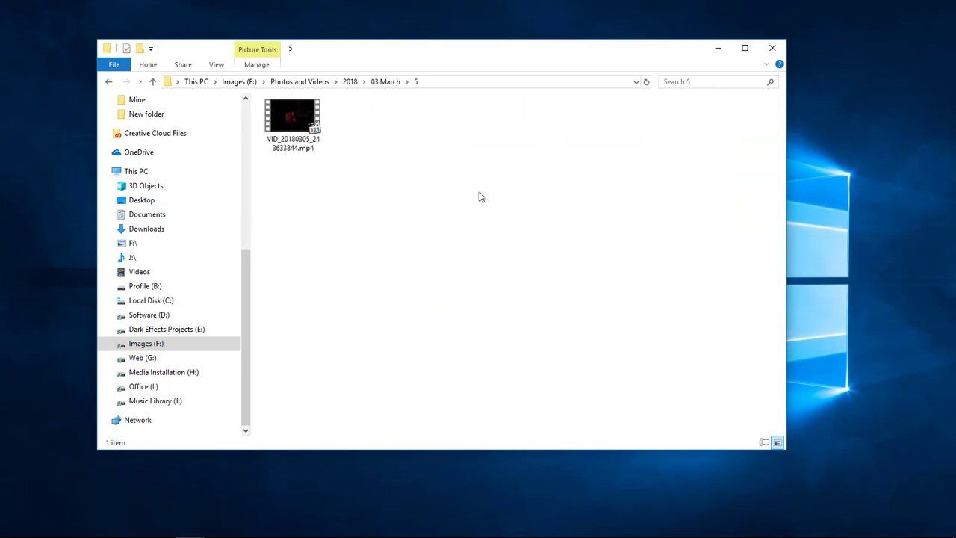
{"action": "left_click", "coordinate": [112, 82]}
{"action": "double_click", "coordinate": [619, 128]}
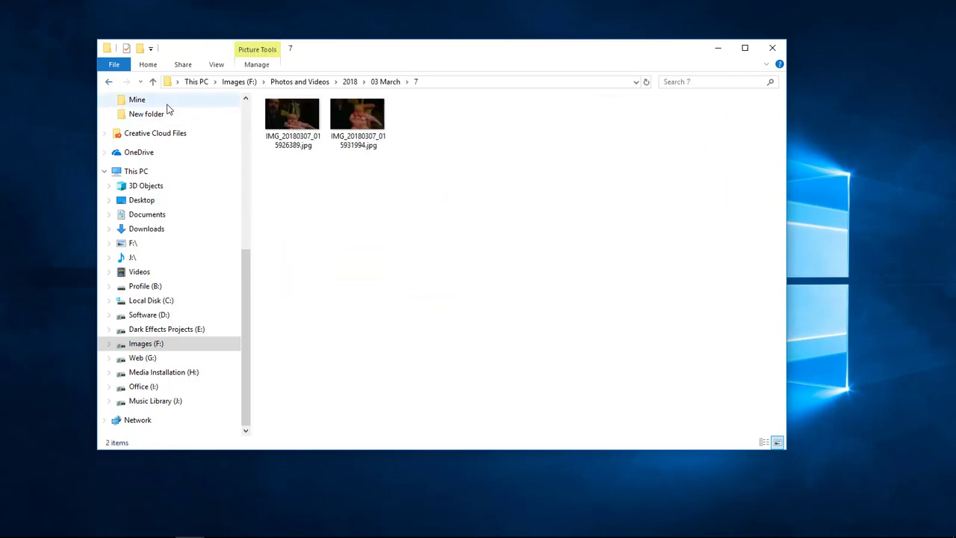
{"action": "left_click", "coordinate": [111, 82]}
{"action": "double_click", "coordinate": [657, 135]}
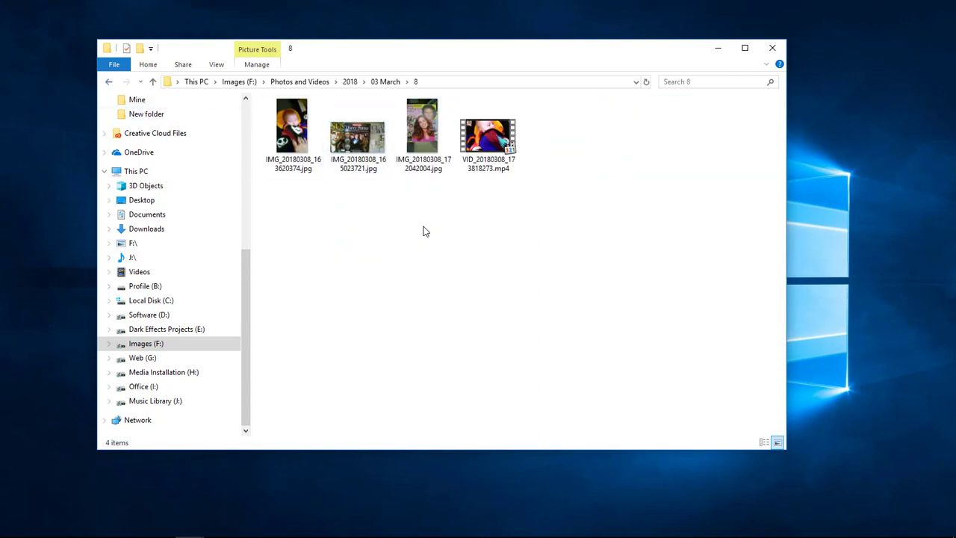
Create Images and Video subfolders inside day folder 8
{"action": "left_click", "coordinate": [139, 48]}
{"action": "type", "text": "Images"}
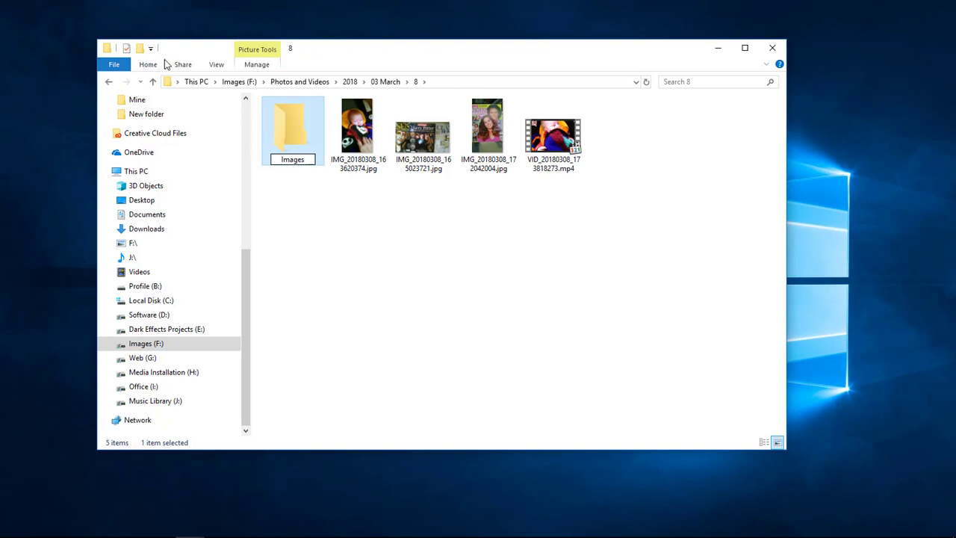
{"action": "left_click", "coordinate": [138, 49]}
{"action": "type", "text": "vie"}
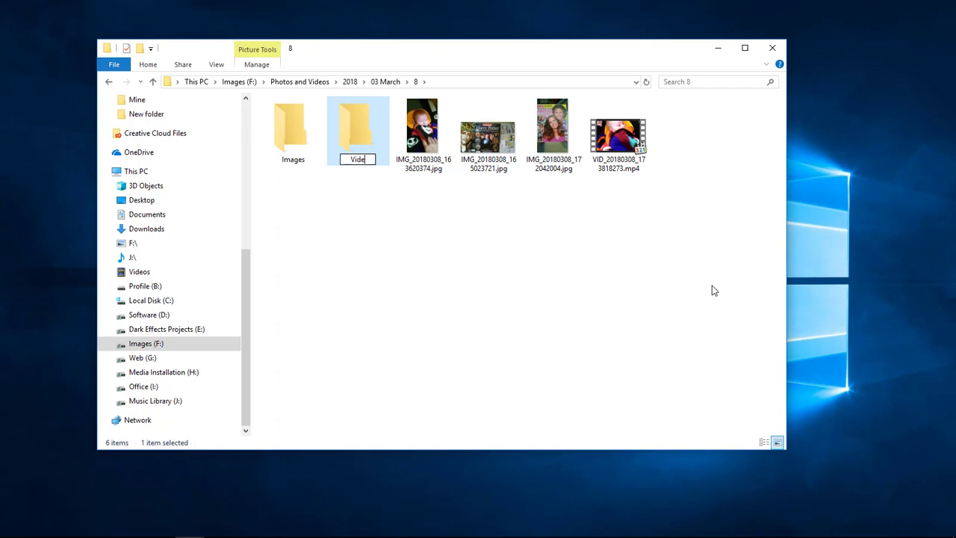
{"action": "type", "text": "eo"}
{"action": "key", "text": "Return"}
Move the MP4 clip into Video and the three photos into Images
{"action": "left_click", "coordinate": [422, 127]}
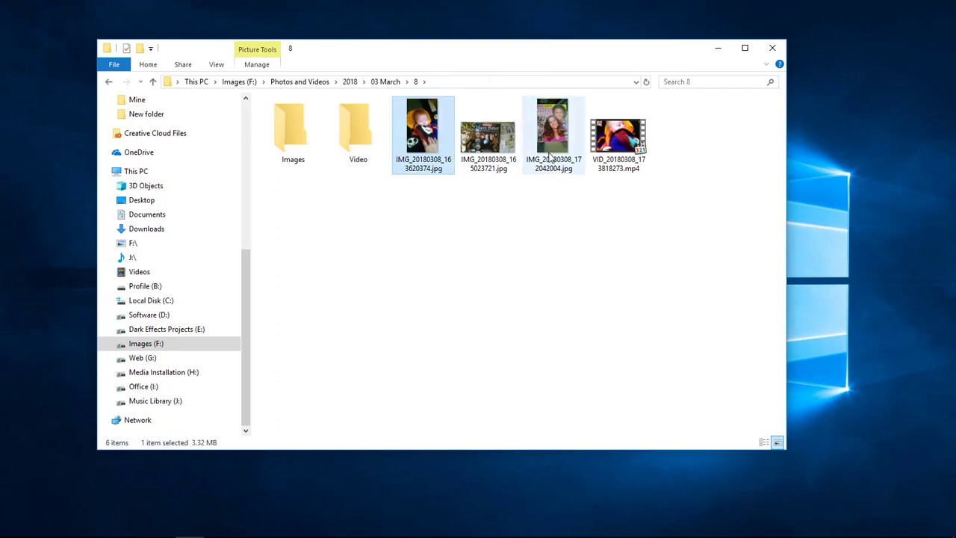
{"action": "left_click_drag", "start_coordinate": [565, 197], "coordinate": [429, 127]}
{"action": "left_click_drag", "start_coordinate": [493, 147], "coordinate": [362, 144]}
{"action": "key", "text": "Escape"}
{"action": "left_click_drag", "start_coordinate": [624, 146], "coordinate": [360, 148]}
{"action": "left_click_drag", "start_coordinate": [568, 173], "coordinate": [280, 133]}
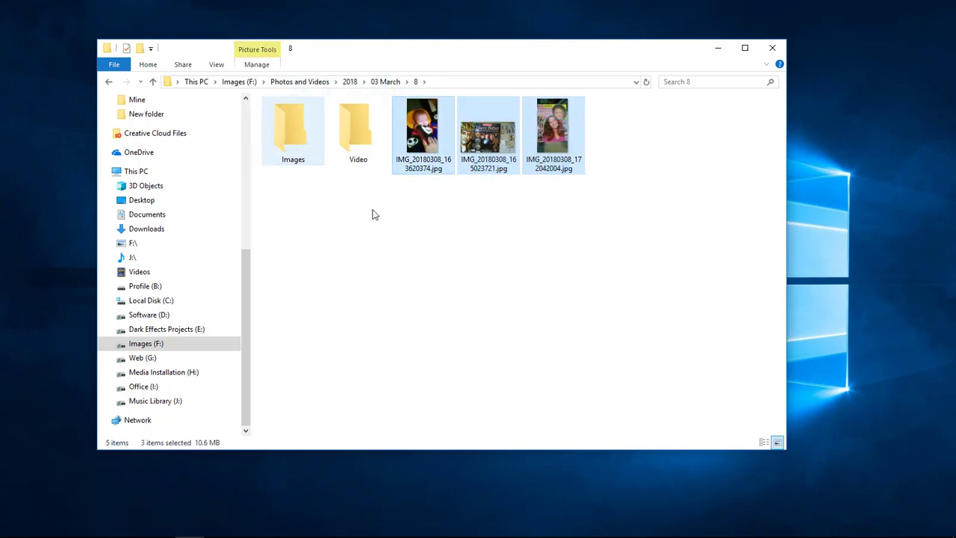
Check March day folder 9, then open day folder 10
{"action": "left_click", "coordinate": [386, 82]}
{"action": "left_click", "coordinate": [752, 144]}
{"action": "double_click", "coordinate": [753, 143]}
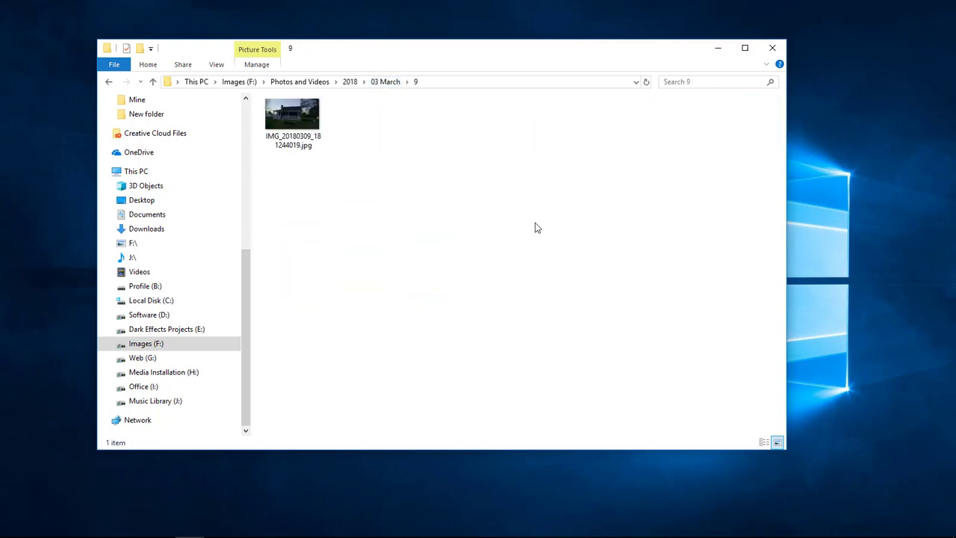
{"action": "left_click", "coordinate": [108, 82]}
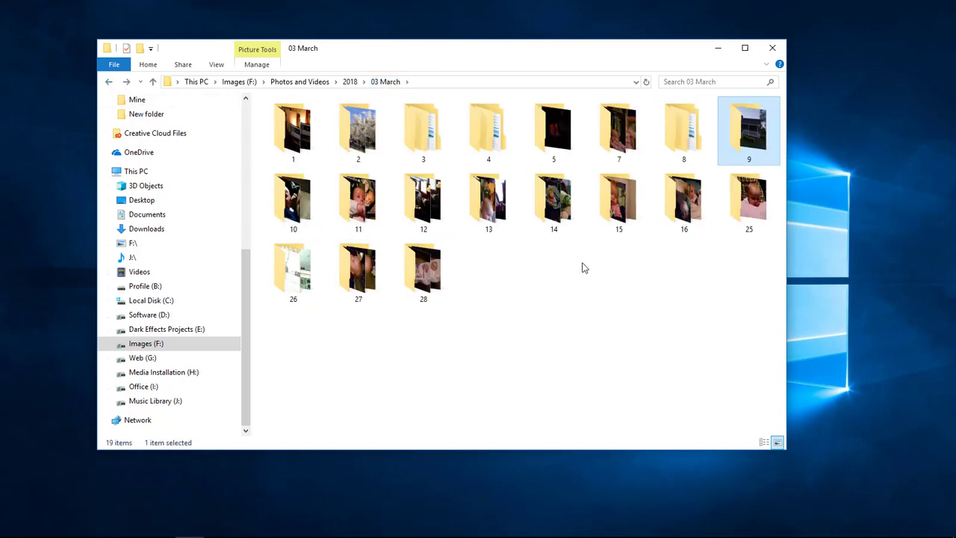
{"action": "left_click", "coordinate": [303, 198]}
{"action": "double_click", "coordinate": [303, 198]}
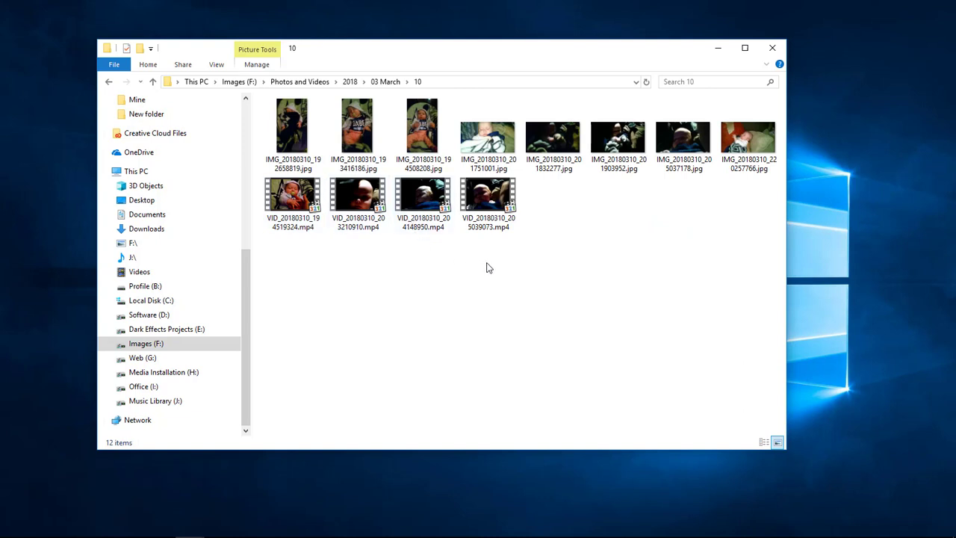
Create Images and Video subfolders inside day folder 10
{"action": "left_click", "coordinate": [140, 48]}
{"action": "type", "text": "Images"}
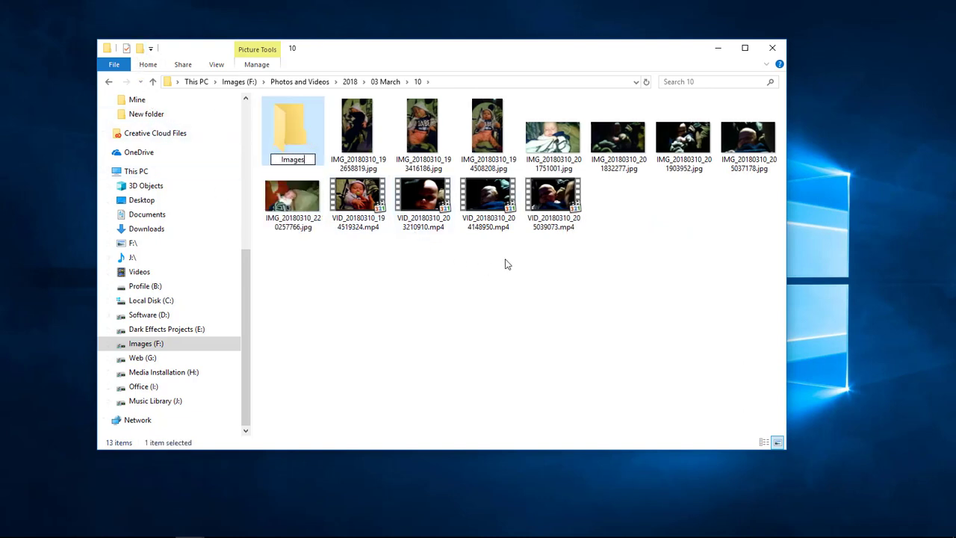
{"action": "key", "text": "Return"}
{"action": "left_click", "coordinate": [140, 48]}
{"action": "type", "text": "V"}
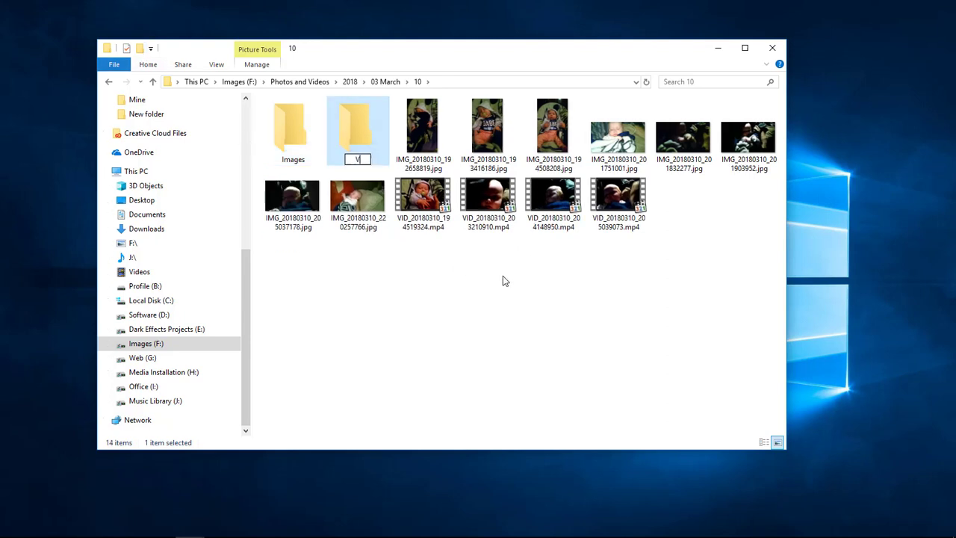
{"action": "type", "text": "ideo"}
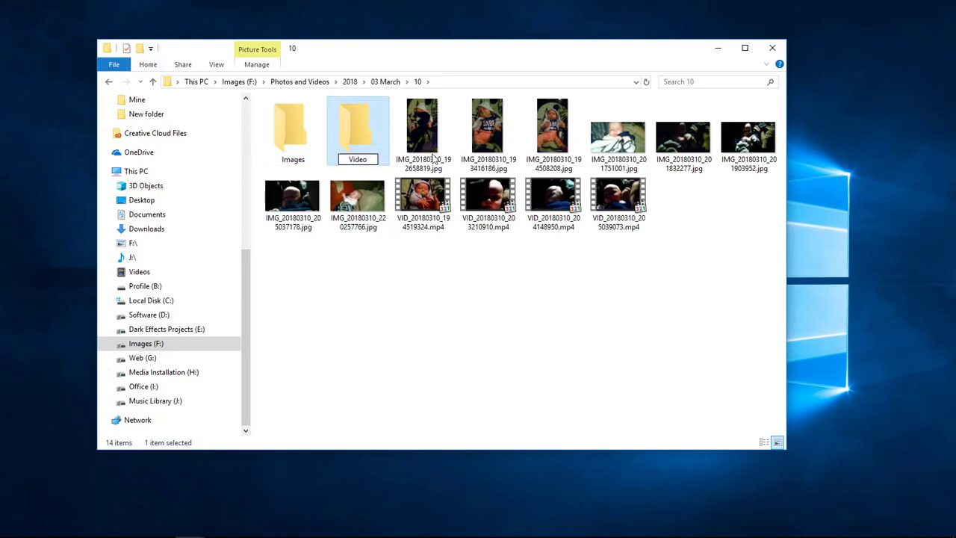
Move the eight photos into Images and the four video clips into Video
{"action": "left_click", "coordinate": [426, 127]}
{"action": "left_click", "coordinate": [352, 212], "text": "shift"}
{"action": "left_click_drag", "start_coordinate": [353, 213], "coordinate": [293, 130]}
{"action": "left_click", "coordinate": [423, 134]}
{"action": "left_click", "coordinate": [618, 135], "text": "shift"}
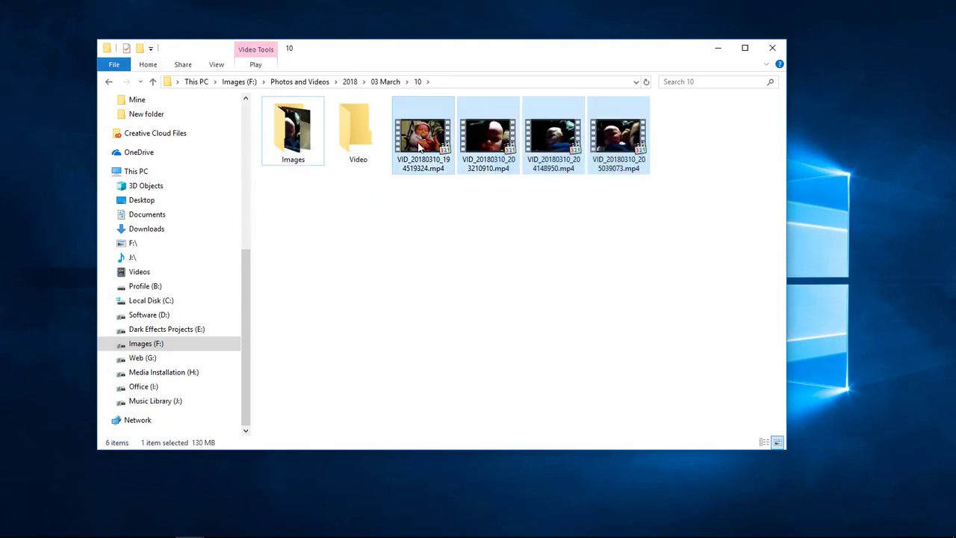
{"action": "left_click_drag", "start_coordinate": [619, 134], "coordinate": [358, 131]}
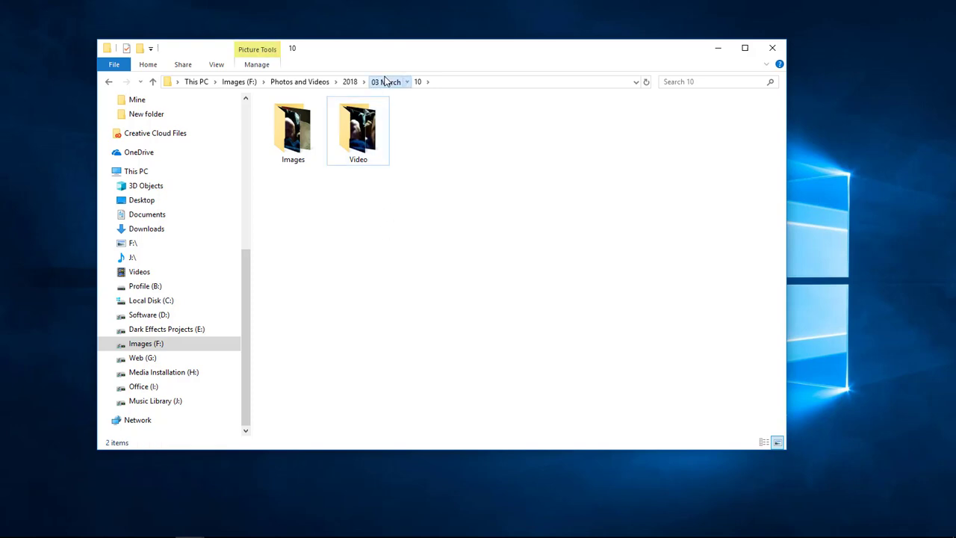
Open March day folder 11 and create Images and Video subfolders with Ctrl+Shift+N
{"action": "left_click", "coordinate": [385, 81]}
{"action": "left_click", "coordinate": [379, 203]}
{"action": "double_click", "coordinate": [379, 204]}
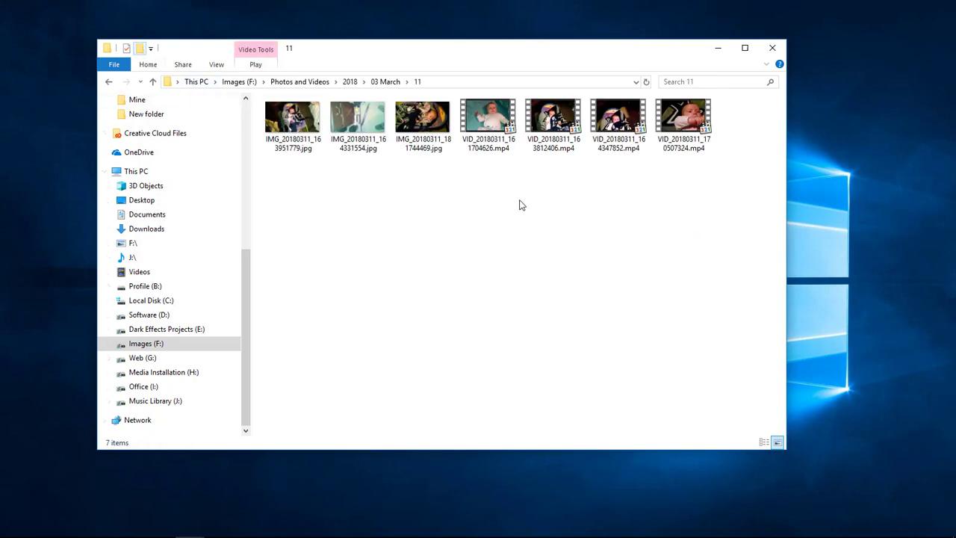
{"action": "key", "text": "ctrl+shift+n"}
{"action": "type", "text": "Images"}
{"action": "key", "text": "Return"}
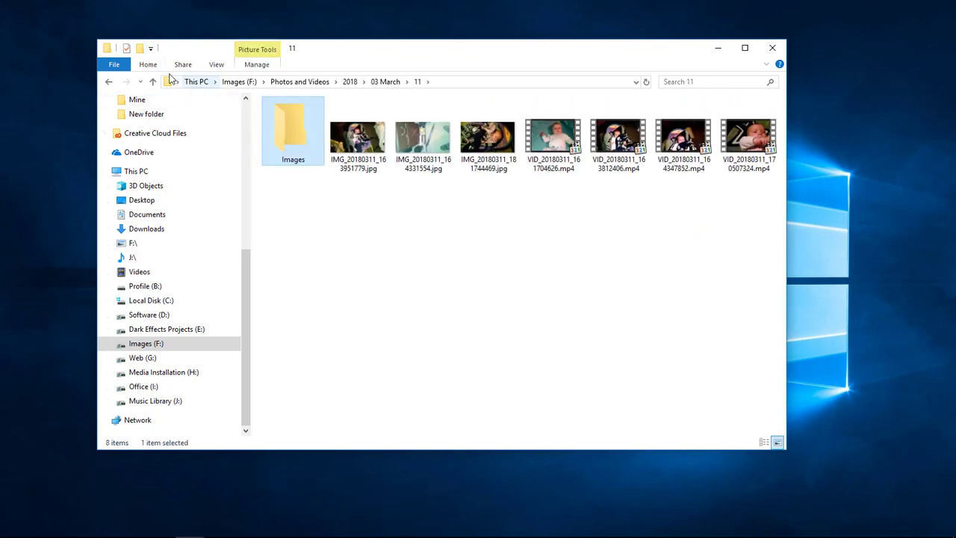
{"action": "key", "text": "ctrl+shift+n"}
{"action": "type", "text": "Vide"}
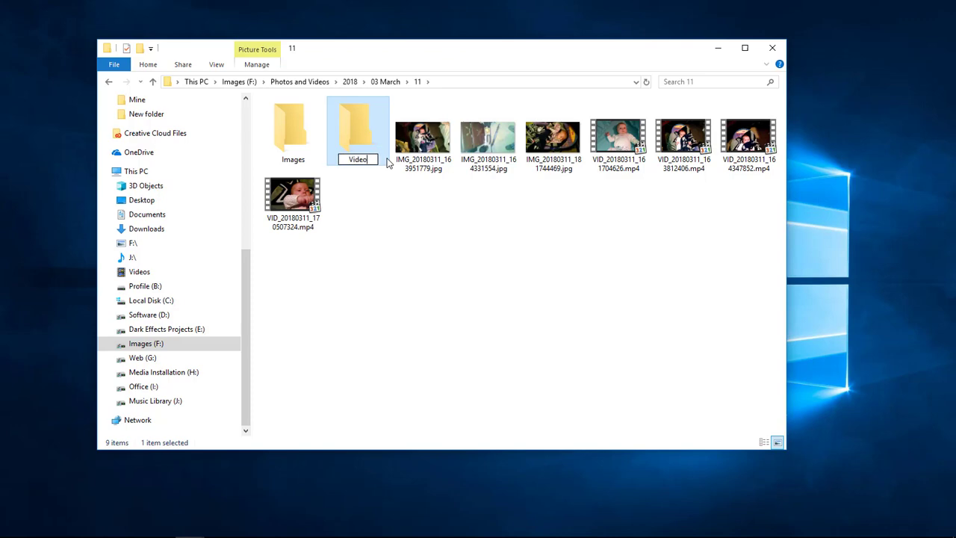
{"action": "type", "text": "o"}
Move the three photos into Images and the four MP4s into Video
{"action": "left_click_drag", "start_coordinate": [395, 205], "coordinate": [573, 91]}
{"action": "left_click_drag", "start_coordinate": [423, 138], "coordinate": [296, 145]}
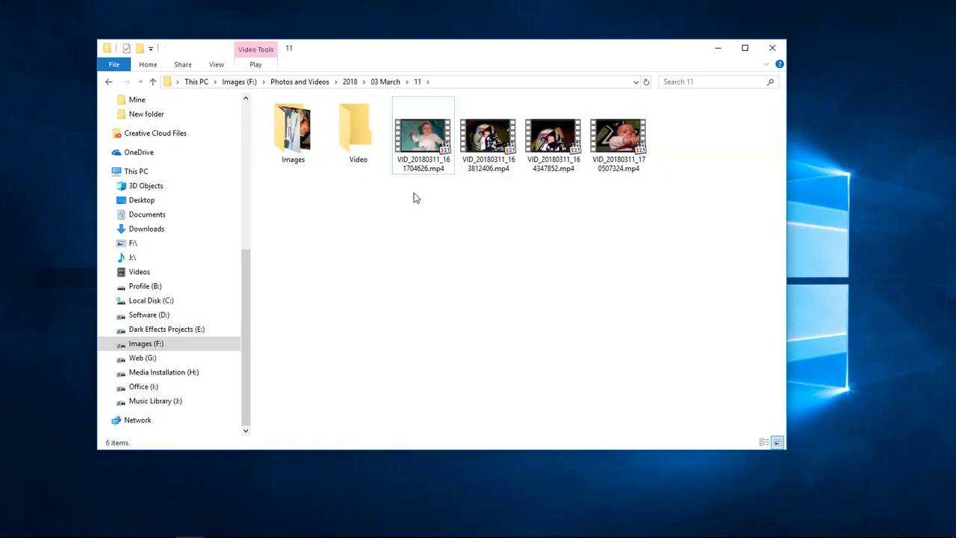
{"action": "left_click_drag", "start_coordinate": [411, 197], "coordinate": [650, 95]}
{"action": "left_click_drag", "start_coordinate": [423, 142], "coordinate": [360, 136]}
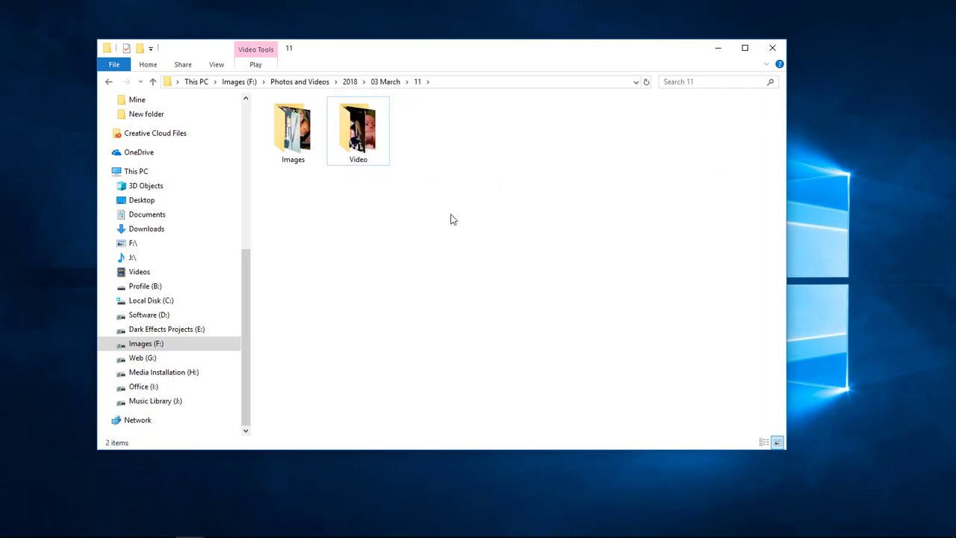
Open March day folder 12 and create Images and Video subfolders
{"action": "key", "text": "alt+Up"}
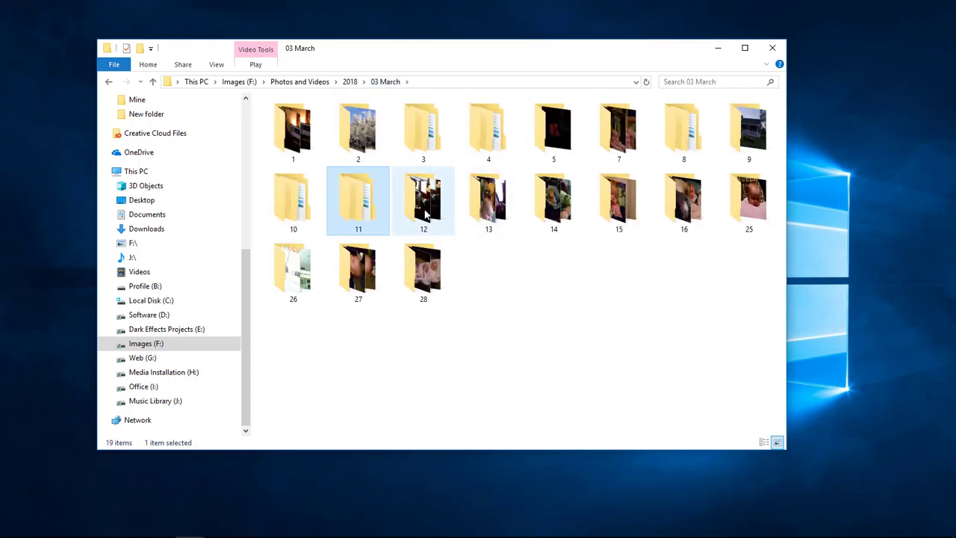
{"action": "double_click", "coordinate": [438, 227]}
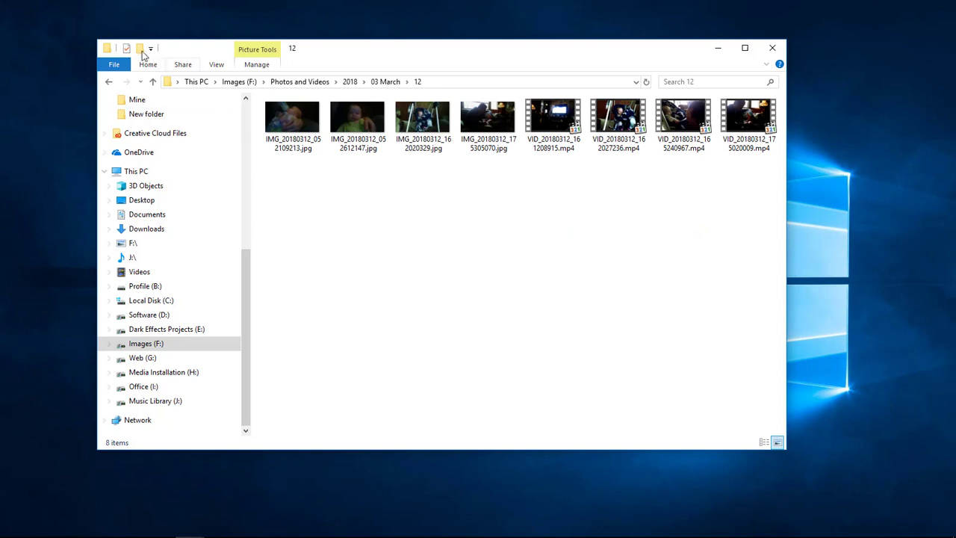
{"action": "left_click", "coordinate": [140, 48]}
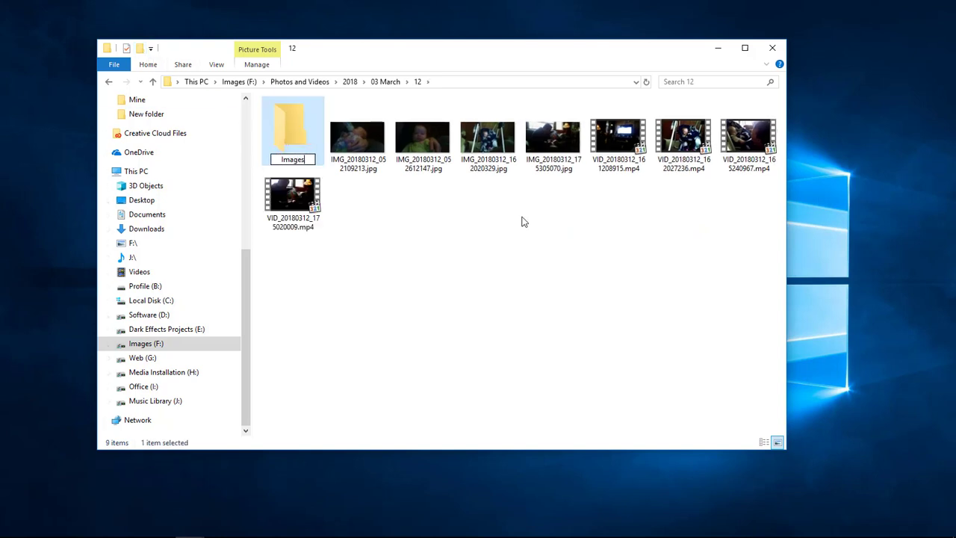
{"action": "key", "text": "Return"}
{"action": "left_click", "coordinate": [139, 48]}
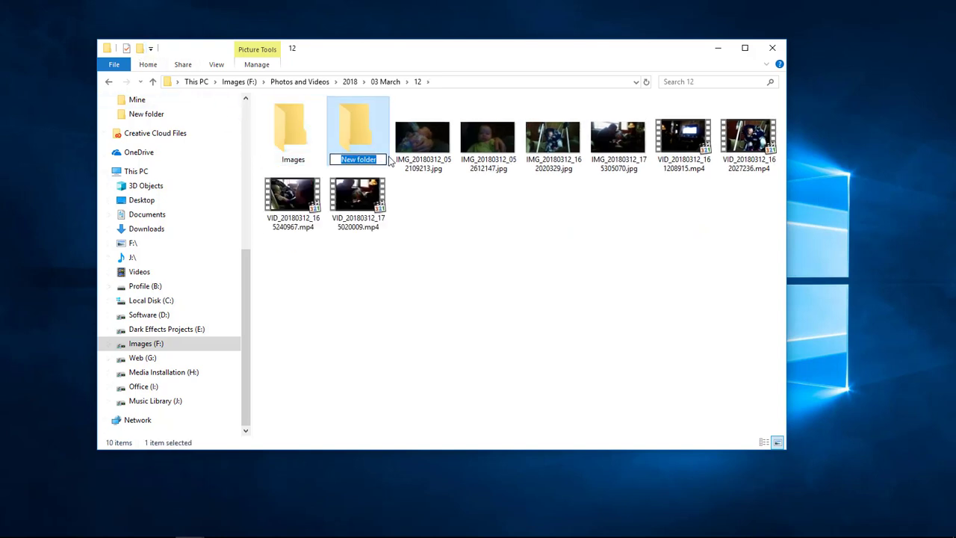
{"action": "type", "text": "Video"}
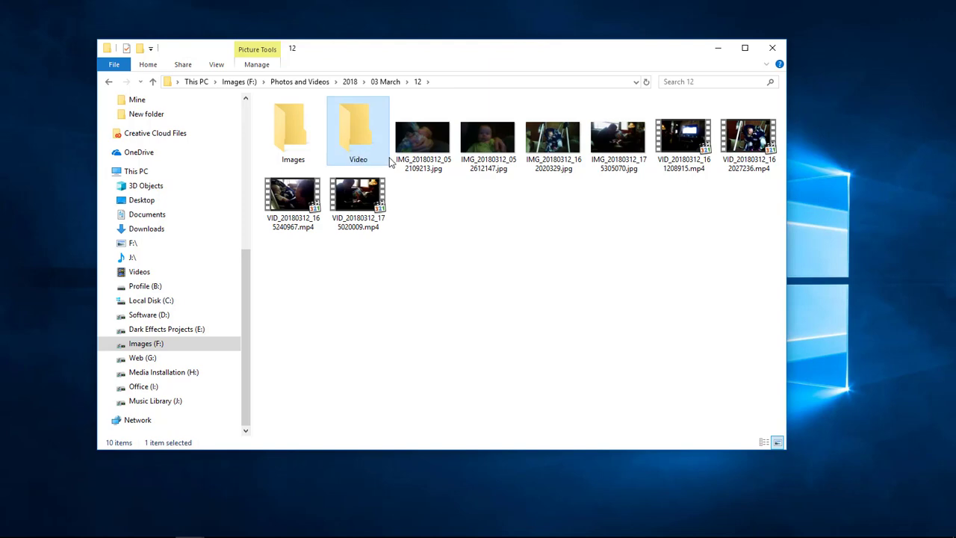
Move the four photos into Images and the four videos into Video
{"action": "left_click_drag", "start_coordinate": [437, 187], "coordinate": [626, 137]}
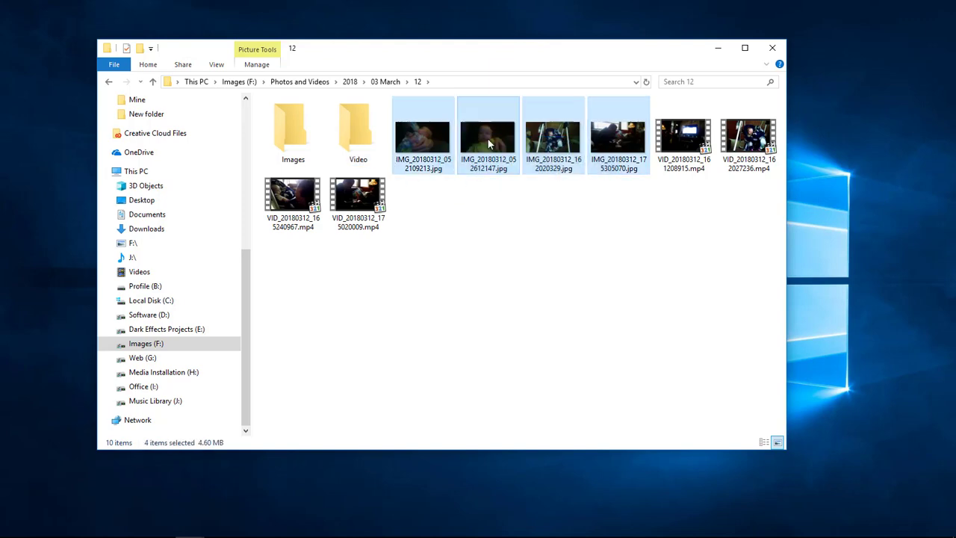
{"action": "left_click_drag", "start_coordinate": [489, 143], "coordinate": [306, 146]}
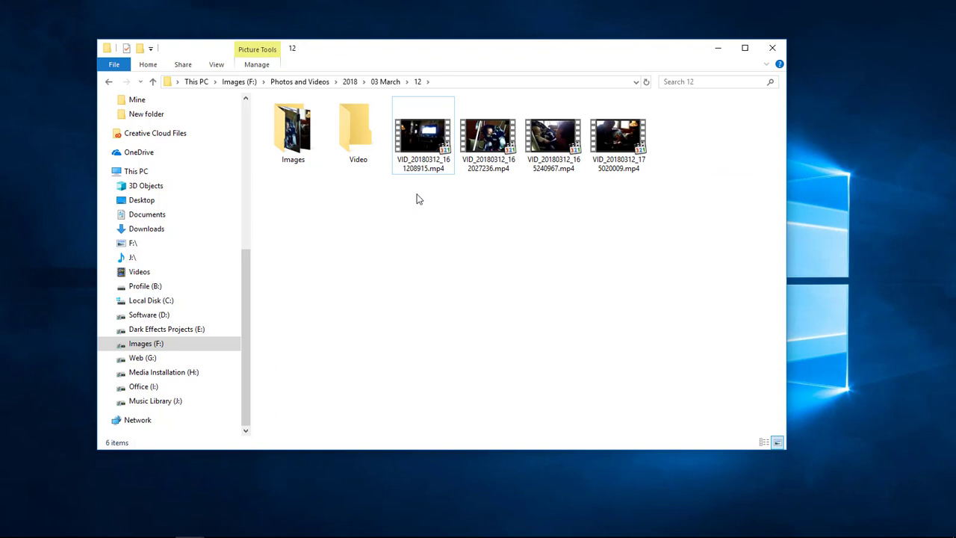
{"action": "left_click_drag", "start_coordinate": [419, 199], "coordinate": [631, 166]}
{"action": "left_click_drag", "start_coordinate": [402, 149], "coordinate": [359, 133]}
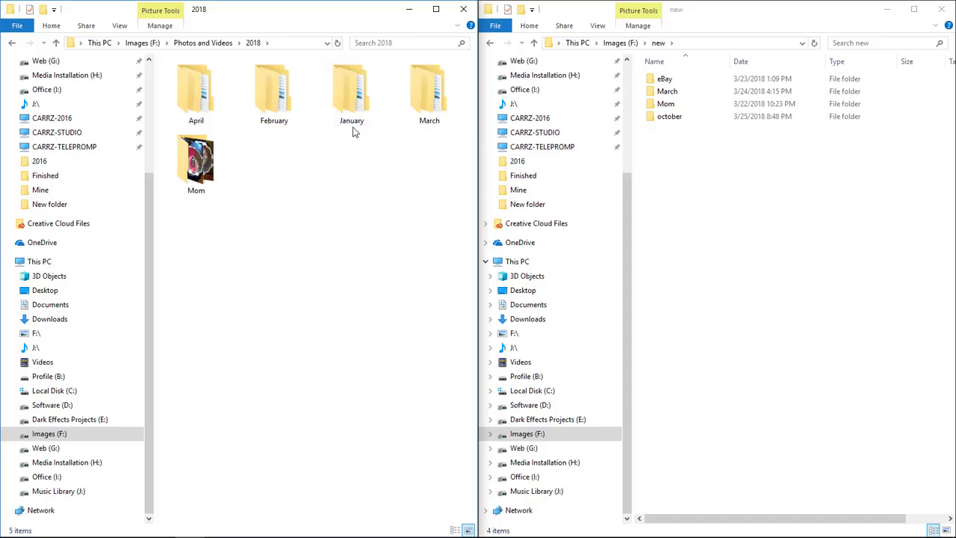
Rename the January and February folders to 01 January and 02 February
{"action": "left_click", "coordinate": [357, 111]}
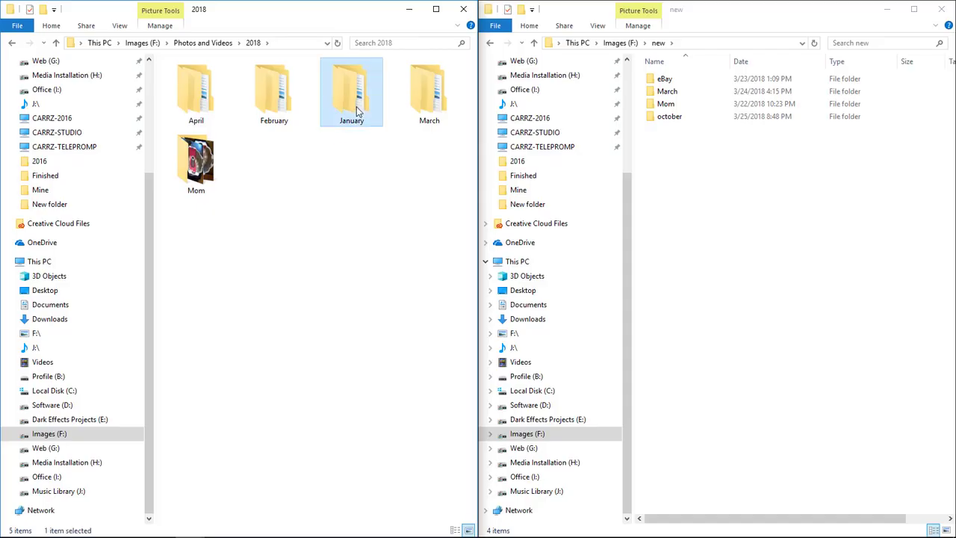
{"action": "left_click", "coordinate": [356, 118]}
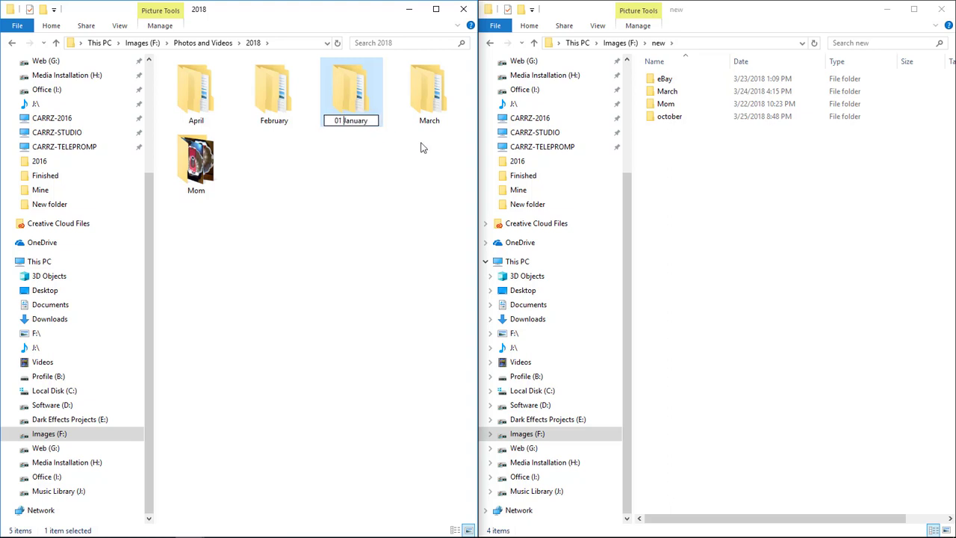
{"action": "type", "text": "01"}
{"action": "key", "text": "Return"}
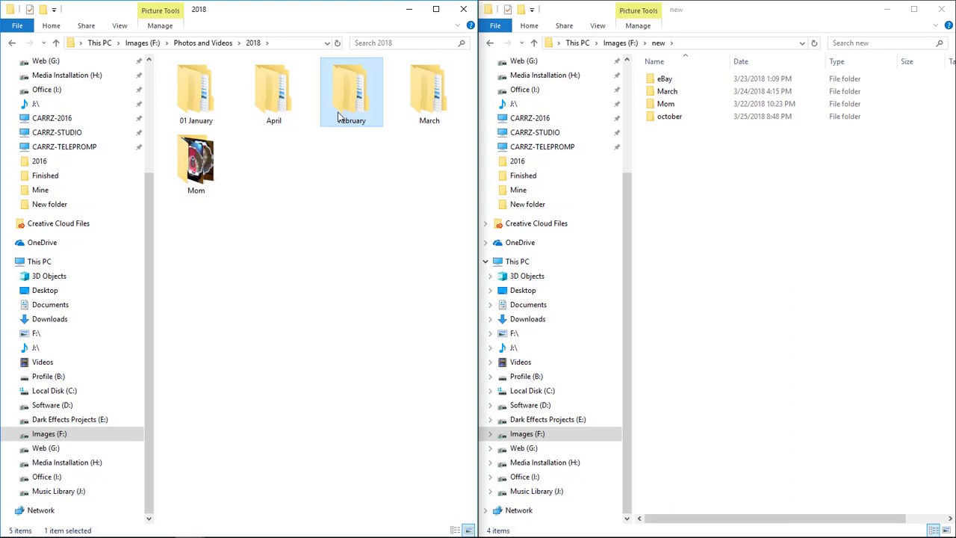
{"action": "left_click", "coordinate": [340, 118]}
{"action": "type", "text": "02"}
{"action": "key", "text": "Tab"}
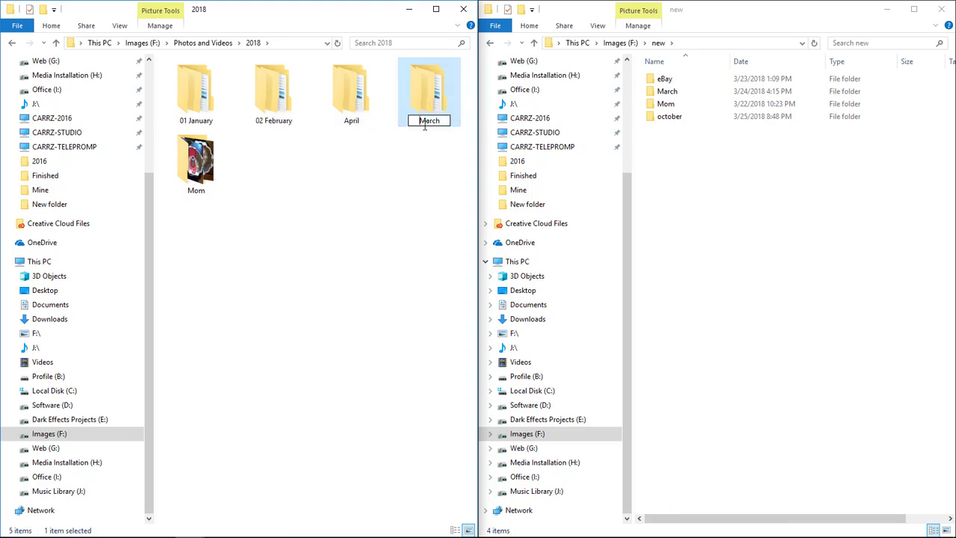
Rename March and April to 03 March and 04 April, then regroup the folder view
{"action": "key", "text": "Home"}
{"action": "type", "text": "03"}
{"action": "key", "text": "Tab"}
{"action": "key", "text": "Home"}
{"action": "type", "text": "04"}
{"action": "key", "text": "Return"}
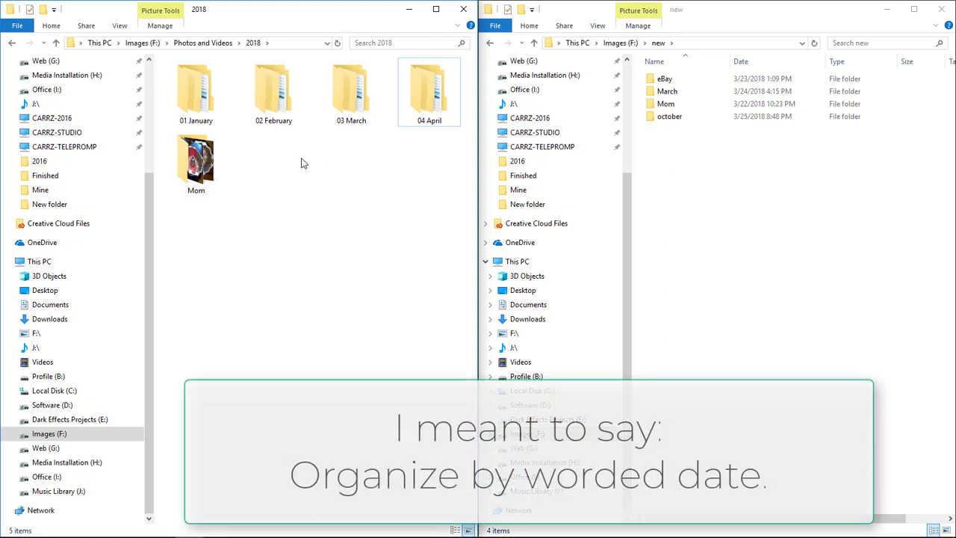
{"action": "right_click", "coordinate": [300, 157]}
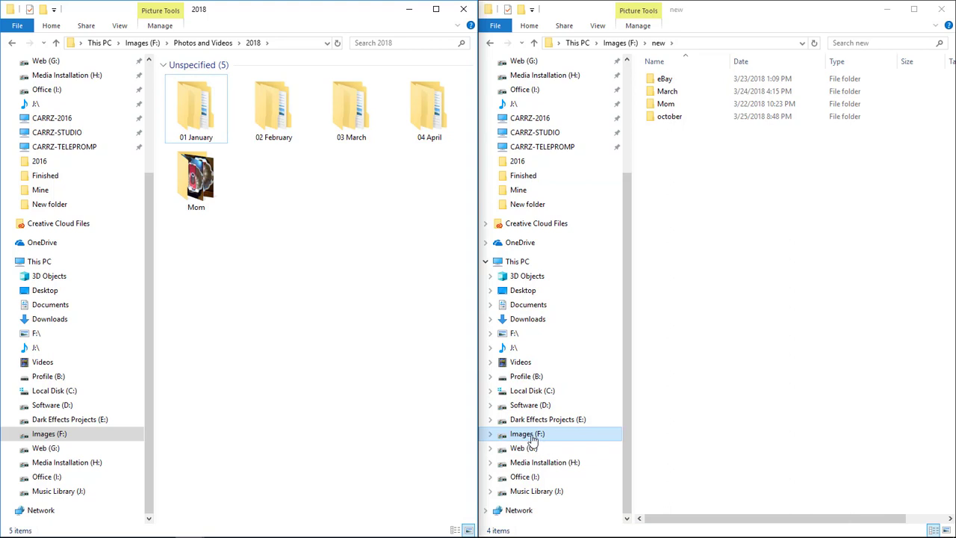
In the second window, navigate from Images (F:) through CatchAll and KISS to the 70s folder
{"action": "left_click", "coordinate": [534, 437]}
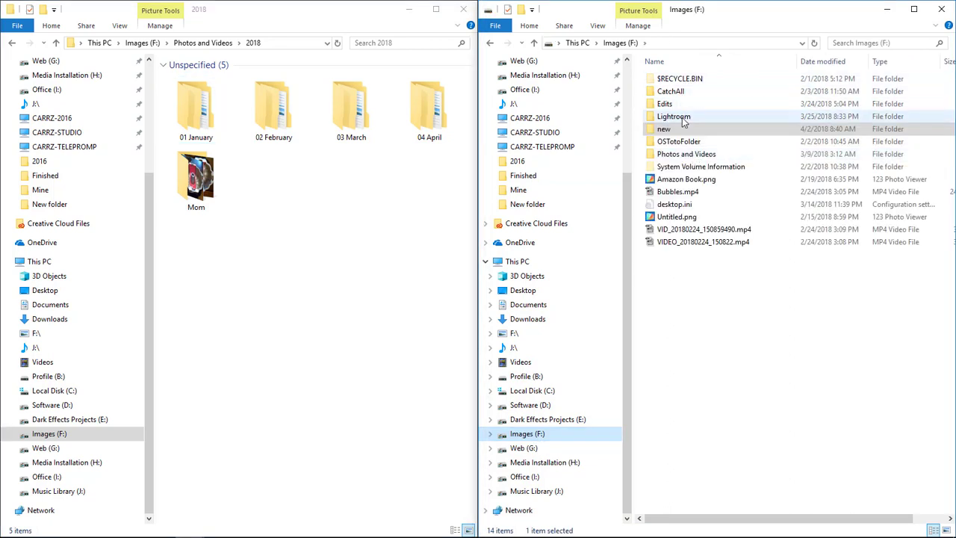
{"action": "double_click", "coordinate": [671, 91]}
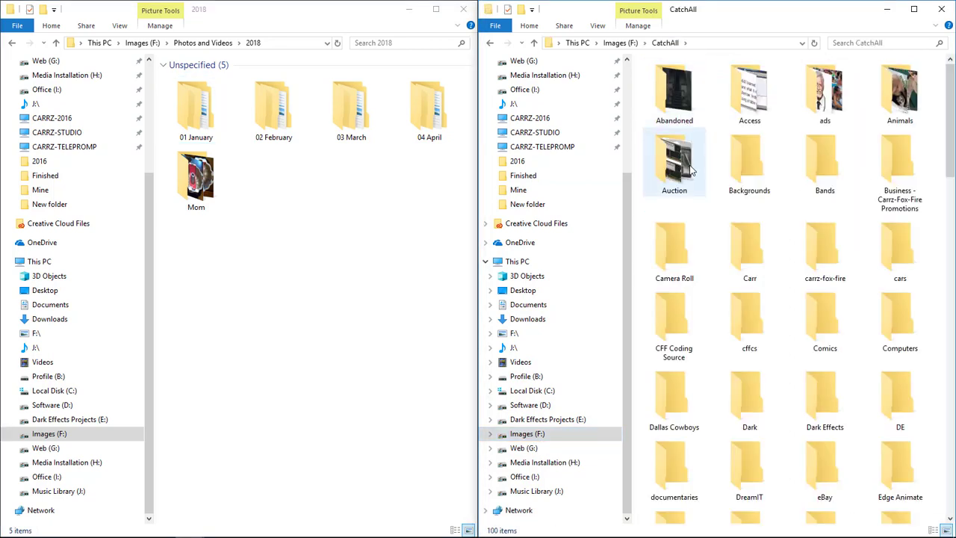
{"action": "scroll", "coordinate": [691, 172], "scroll_direction": "down", "scroll_amount": 5}
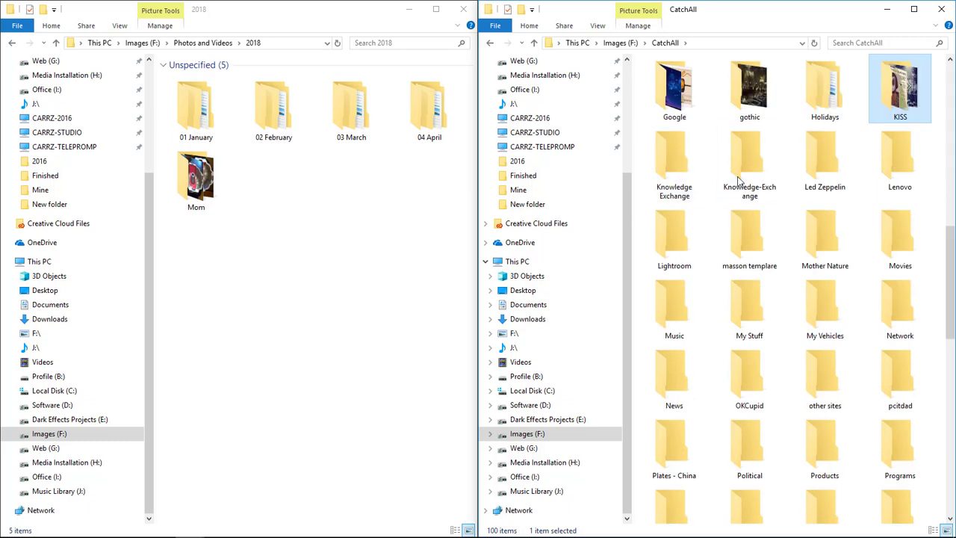
{"action": "double_click", "coordinate": [899, 96]}
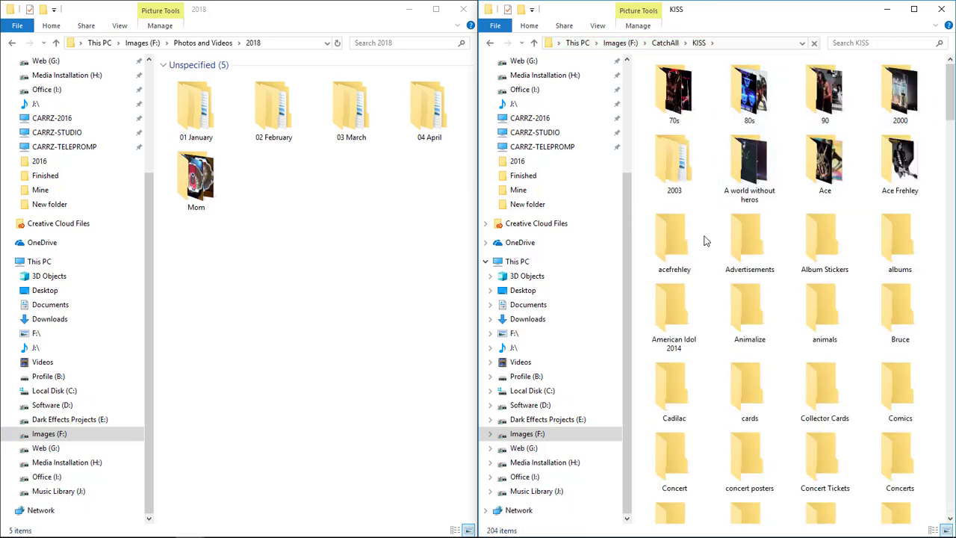
{"action": "double_click", "coordinate": [680, 95]}
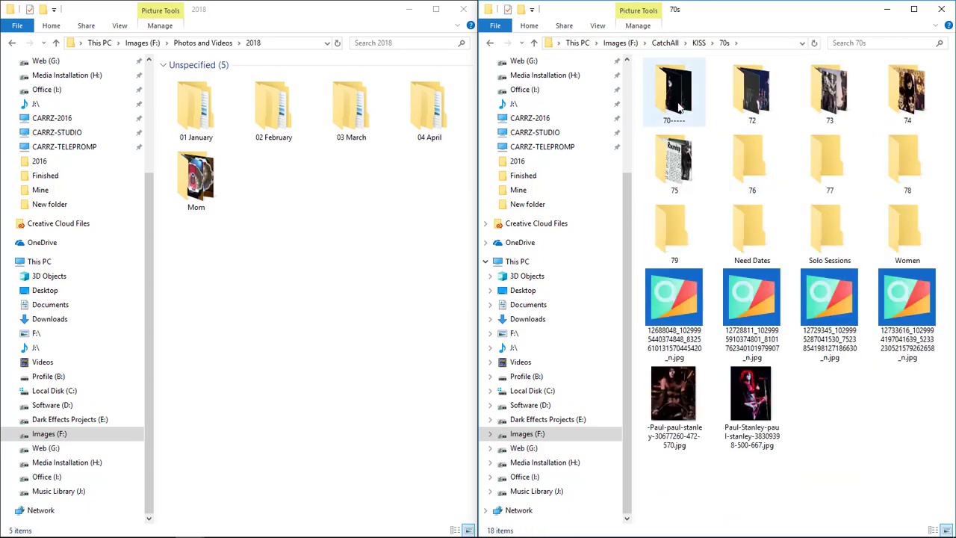
Browse the 72 and 73 year folders, returning to 70s each time
{"action": "double_click", "coordinate": [762, 103]}
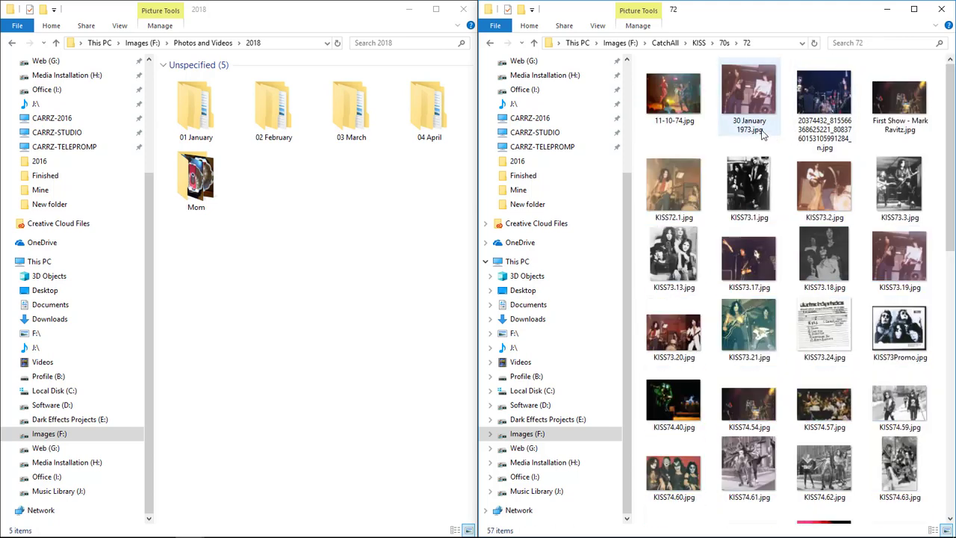
{"action": "left_click", "coordinate": [492, 43]}
{"action": "left_click", "coordinate": [832, 96]}
{"action": "double_click", "coordinate": [832, 96]}
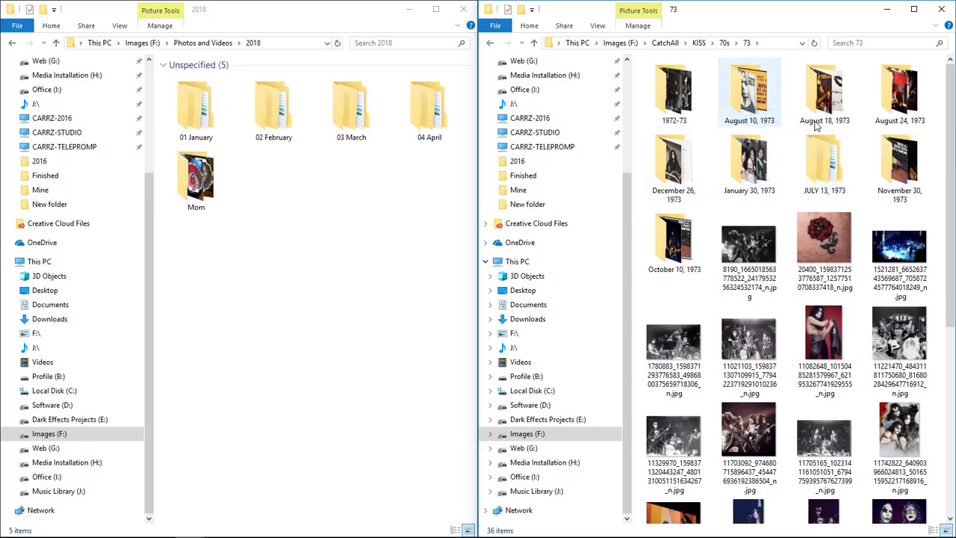
{"action": "left_click", "coordinate": [490, 44]}
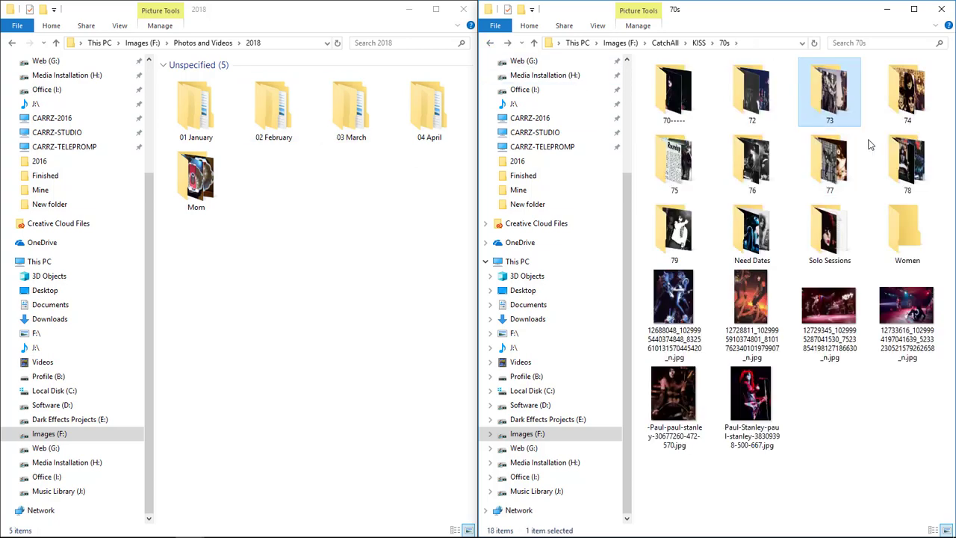